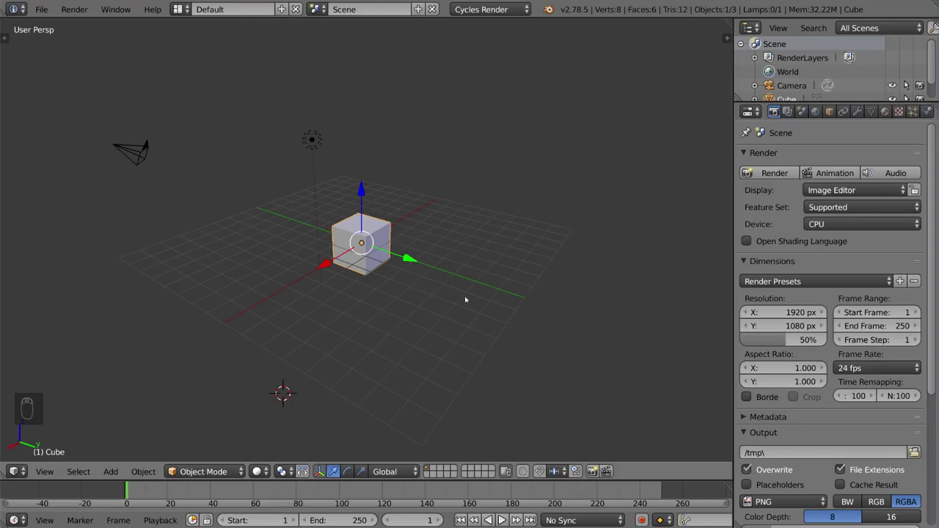
Browse the property categories for the scene and the cube, from render layers and constraints to material, texture, particles and physics.
{"action": "left_click", "coordinate": [786, 111]}
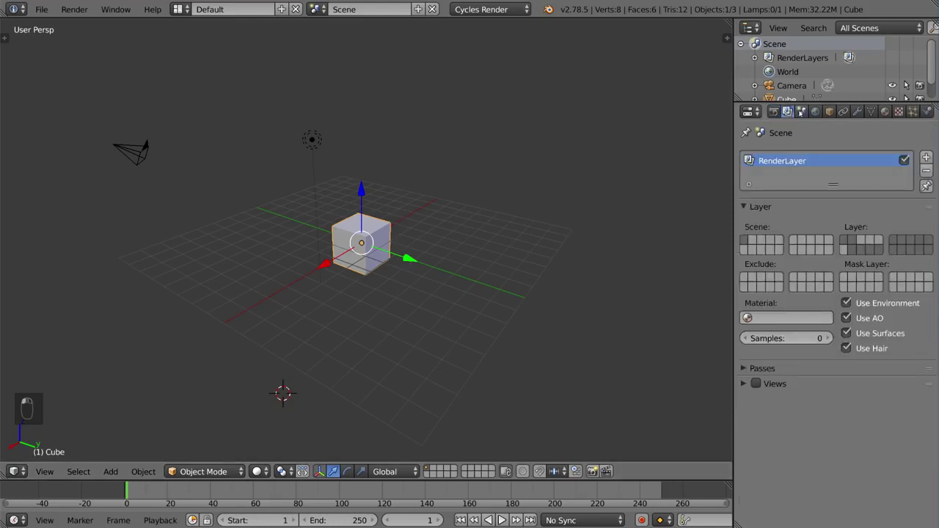
{"action": "left_click", "coordinate": [801, 110]}
{"action": "left_click", "coordinate": [815, 111]}
{"action": "left_click", "coordinate": [828, 111]}
{"action": "left_click", "coordinate": [843, 111]}
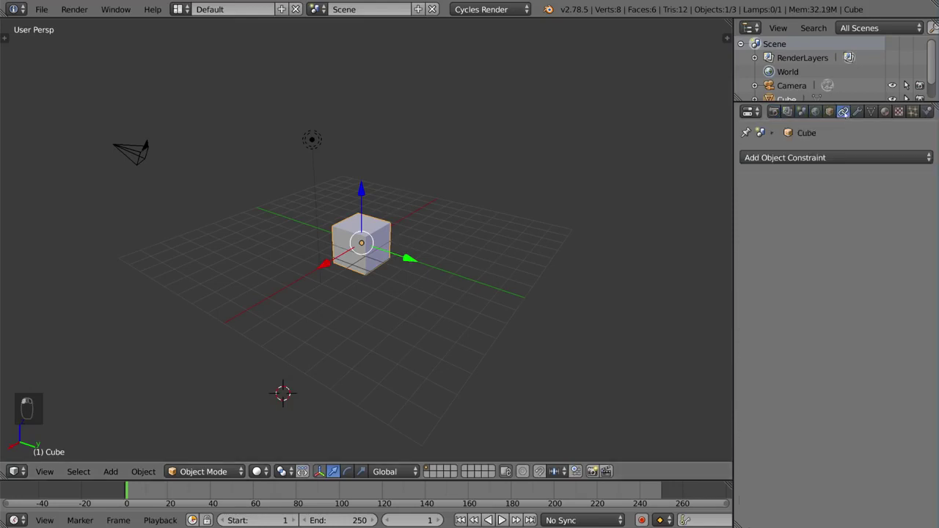
{"action": "key", "text": "t"}
{"action": "key", "text": "t"}
{"action": "key", "text": "n"}
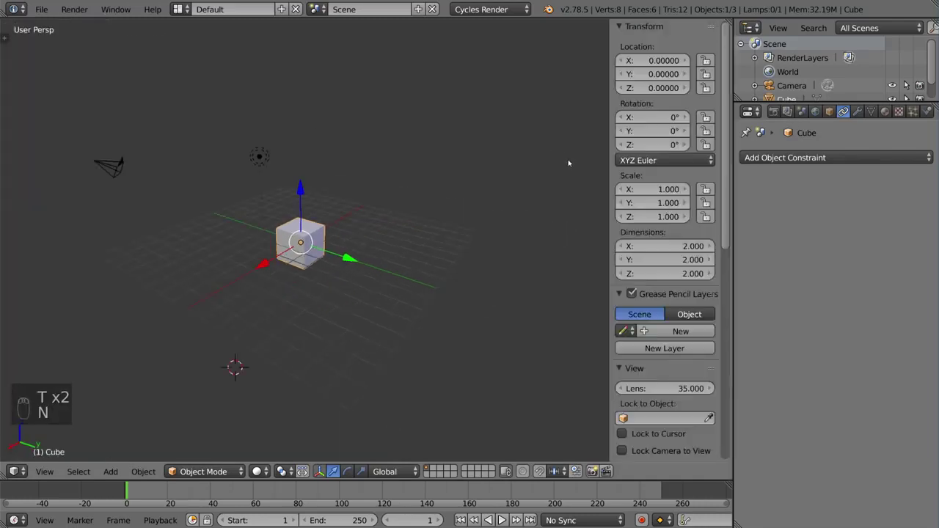
{"action": "key", "text": "n"}
{"action": "left_click", "coordinate": [773, 111]}
{"action": "left_click", "coordinate": [884, 111]}
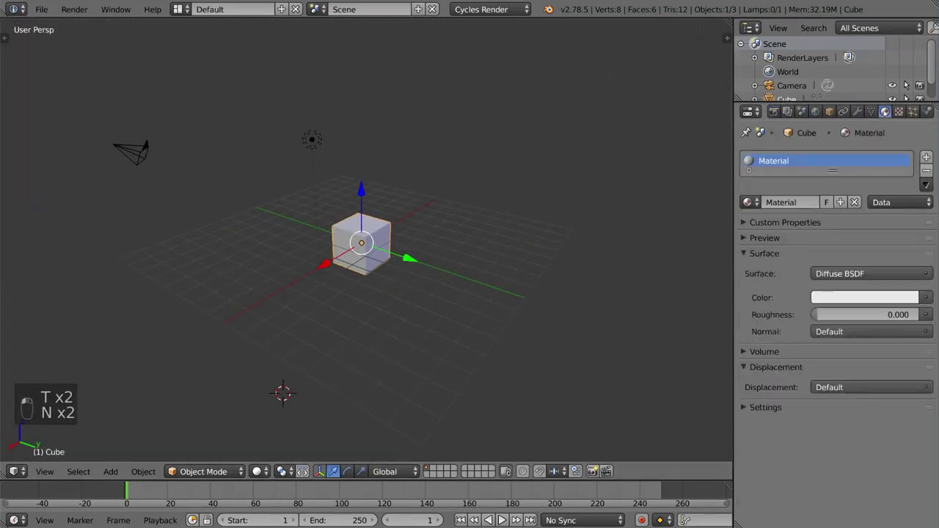
{"action": "left_click", "coordinate": [898, 111]}
{"action": "left_click", "coordinate": [926, 110]}
{"action": "left_click", "coordinate": [912, 111]}
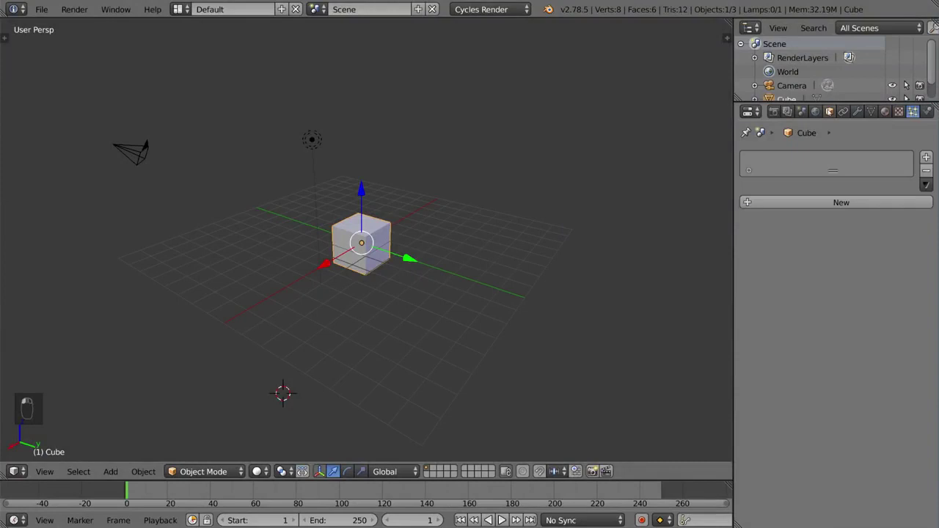
{"action": "left_click", "coordinate": [828, 111]}
{"action": "left_click", "coordinate": [773, 110]}
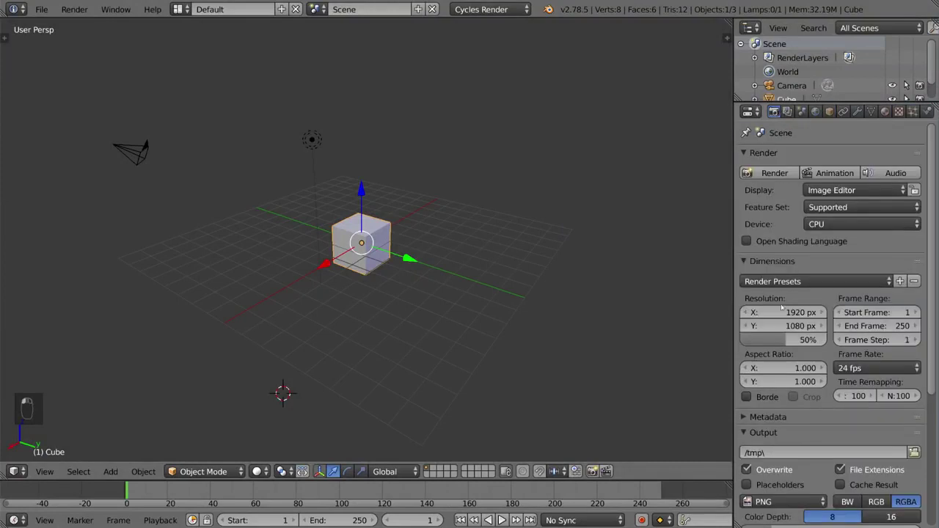
Examine the render settings together with the cube's transform properties.
{"action": "key", "text": "n"}
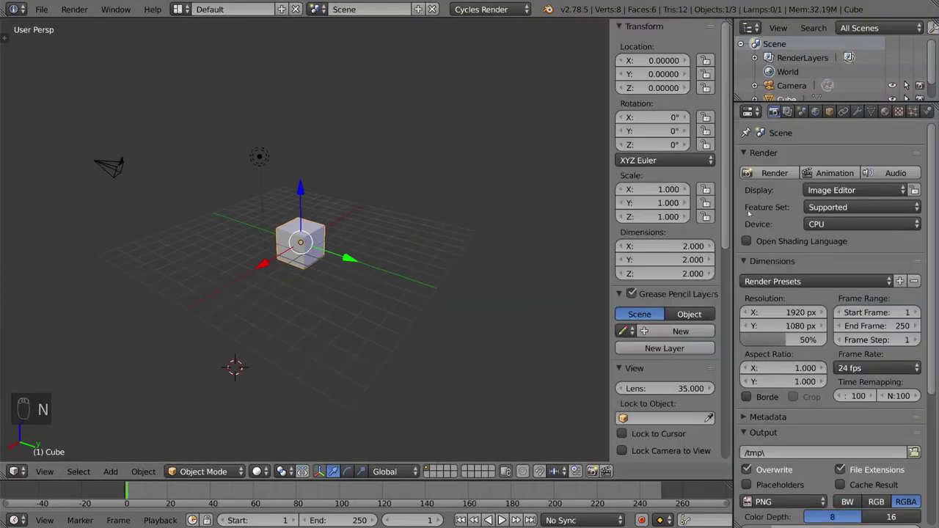
{"action": "key", "text": "n"}
{"action": "key", "text": "n"}
{"action": "scroll", "coordinate": [896, 183], "scroll_direction": "down", "scroll_amount": 2}
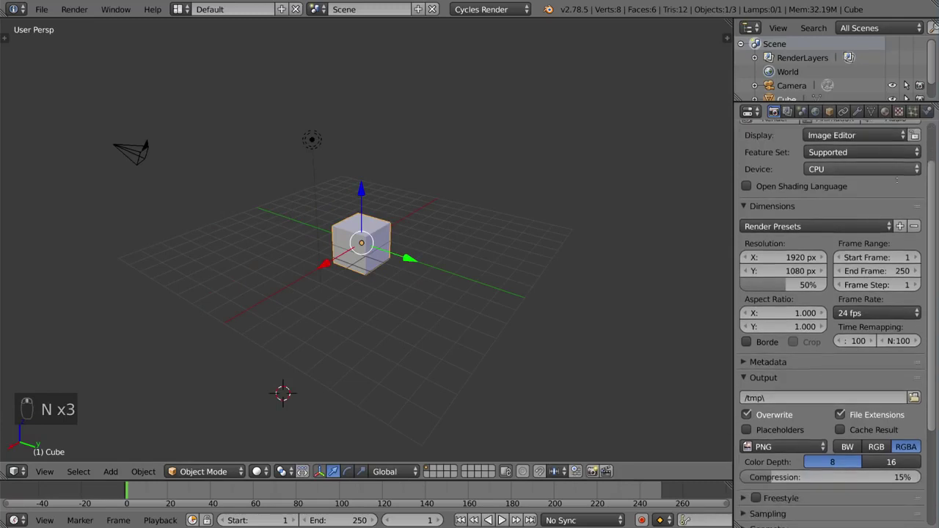
{"action": "scroll", "coordinate": [897, 180], "scroll_direction": "up", "scroll_amount": 2}
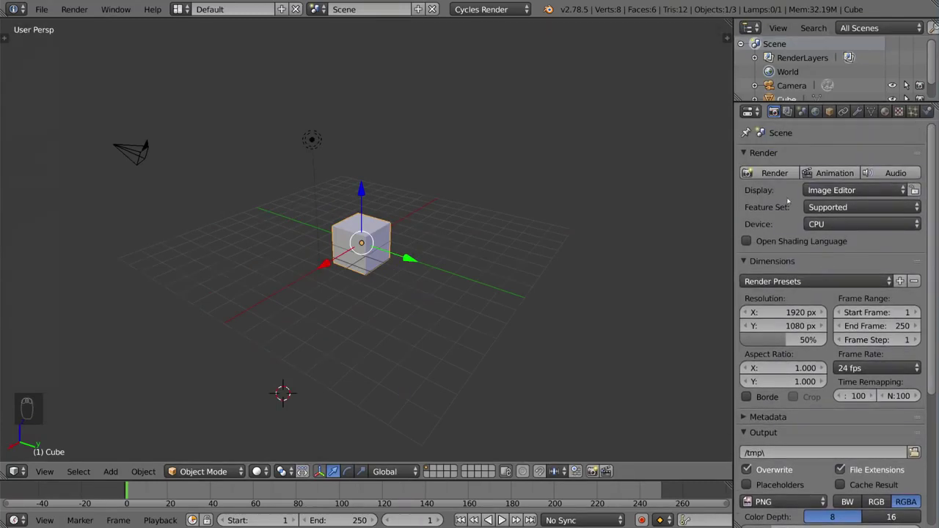
{"action": "scroll", "coordinate": [820, 310], "scroll_direction": "down", "scroll_amount": 4}
{"action": "scroll", "coordinate": [819, 310], "scroll_direction": "up", "scroll_amount": 3}
{"action": "scroll", "coordinate": [819, 311], "scroll_direction": "up", "scroll_amount": 1}
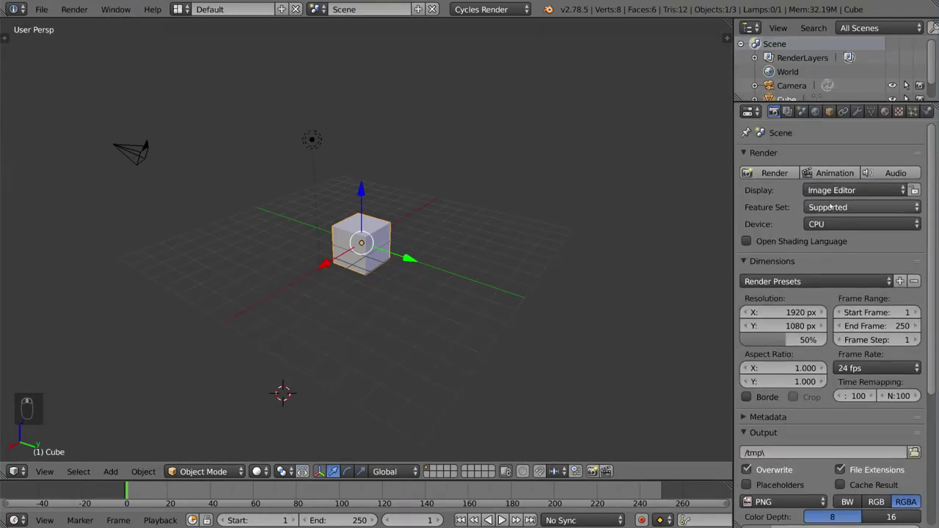
Render the current frame and look through the dimensions, output and film settings.
{"action": "left_click", "coordinate": [774, 174]}
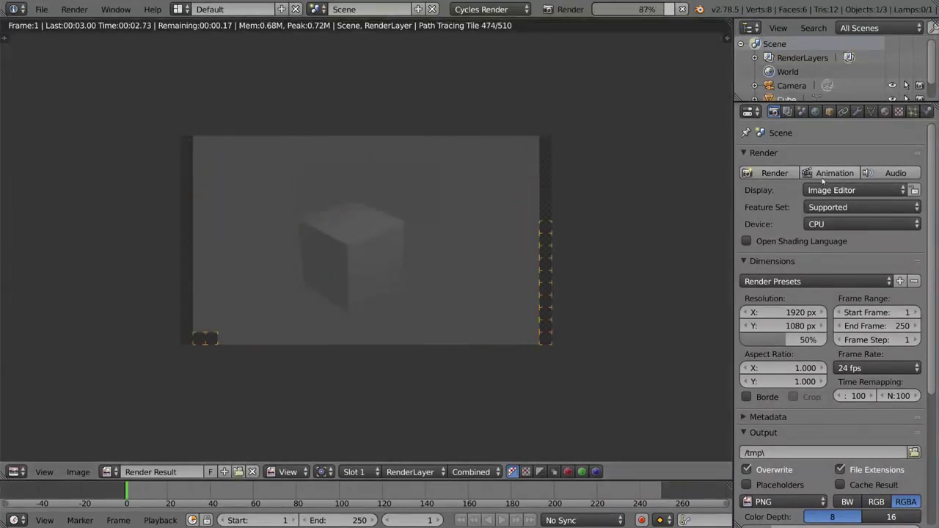
{"action": "scroll", "coordinate": [818, 272], "scroll_direction": "down", "scroll_amount": 3}
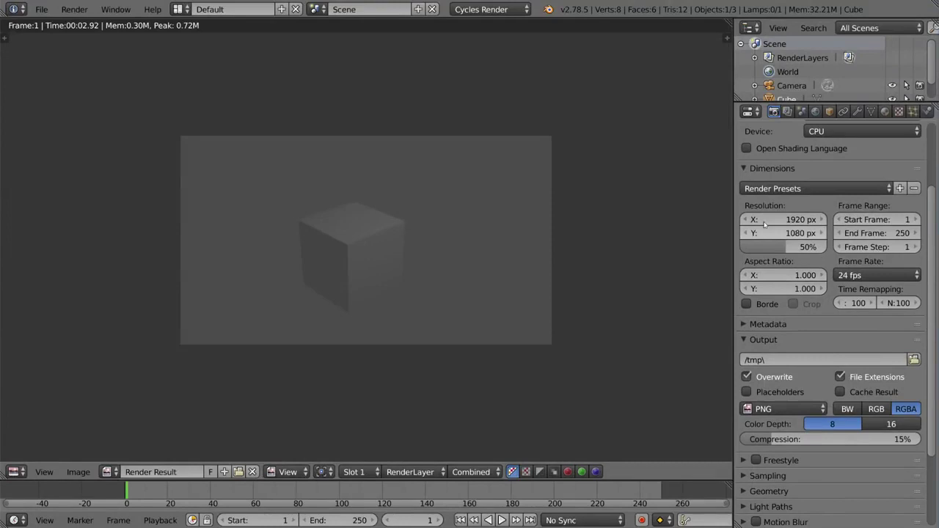
{"action": "scroll", "coordinate": [807, 243], "scroll_direction": "down", "scroll_amount": 2}
{"action": "scroll", "coordinate": [822, 321], "scroll_direction": "down", "scroll_amount": 2}
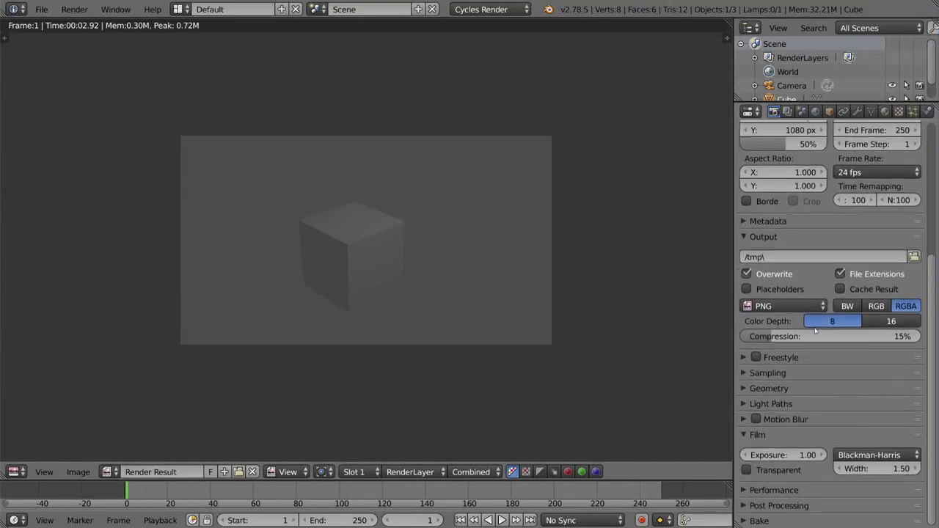
{"action": "scroll", "coordinate": [815, 323], "scroll_direction": "up", "scroll_amount": 6}
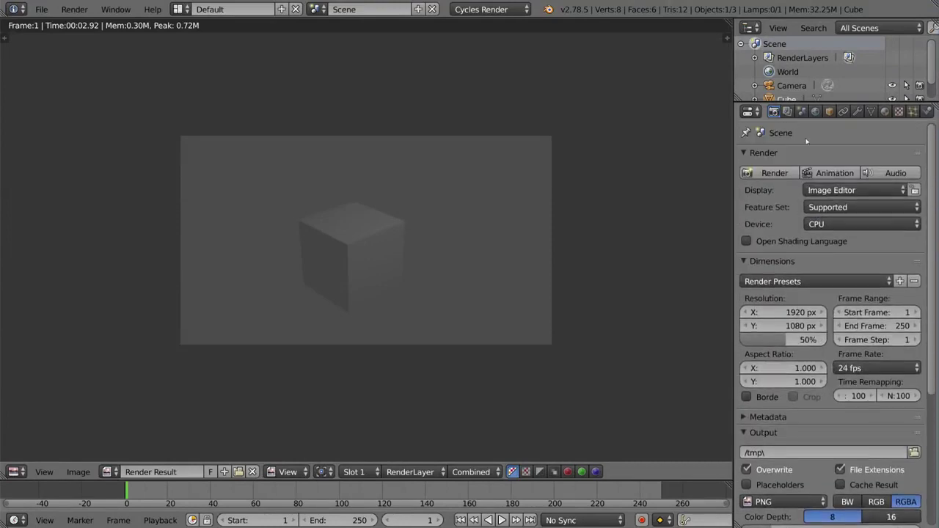
Review the render layer's settings and its passes, and try adding and removing a second render layer.
{"action": "left_click", "coordinate": [787, 111]}
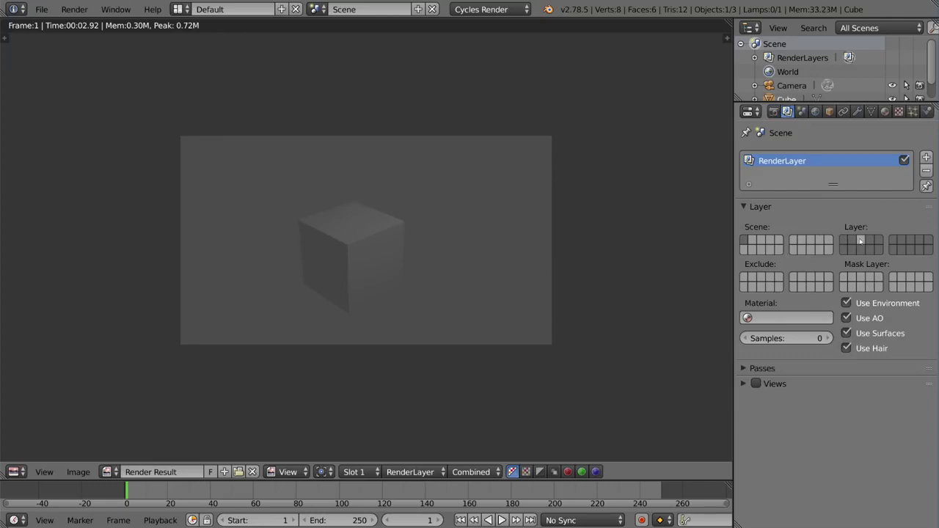
{"action": "left_click", "coordinate": [825, 367]}
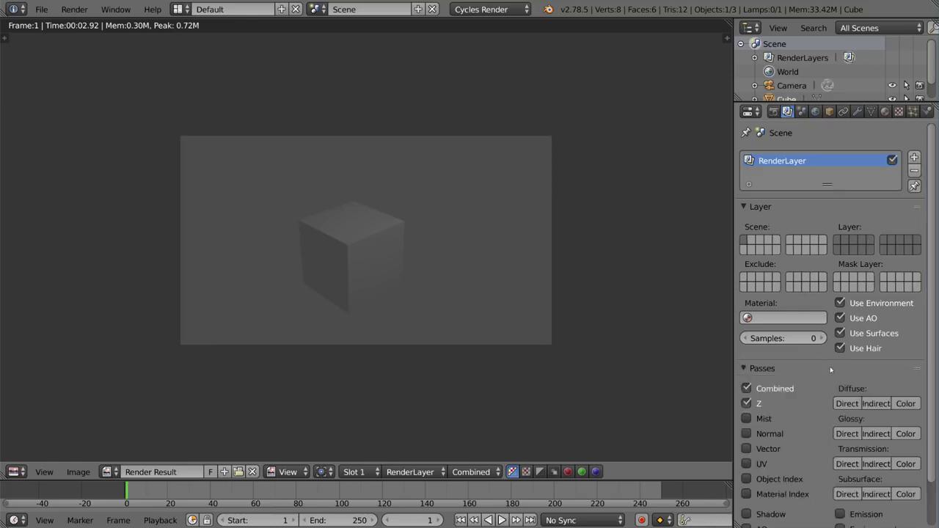
{"action": "scroll", "coordinate": [832, 339], "scroll_direction": "down", "scroll_amount": 1}
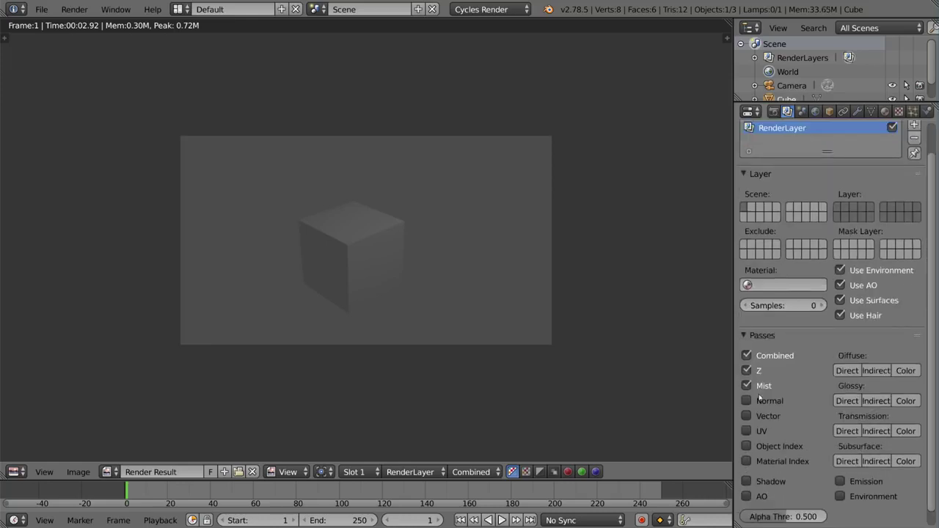
{"action": "scroll", "coordinate": [820, 351], "scroll_direction": "up", "scroll_amount": 1}
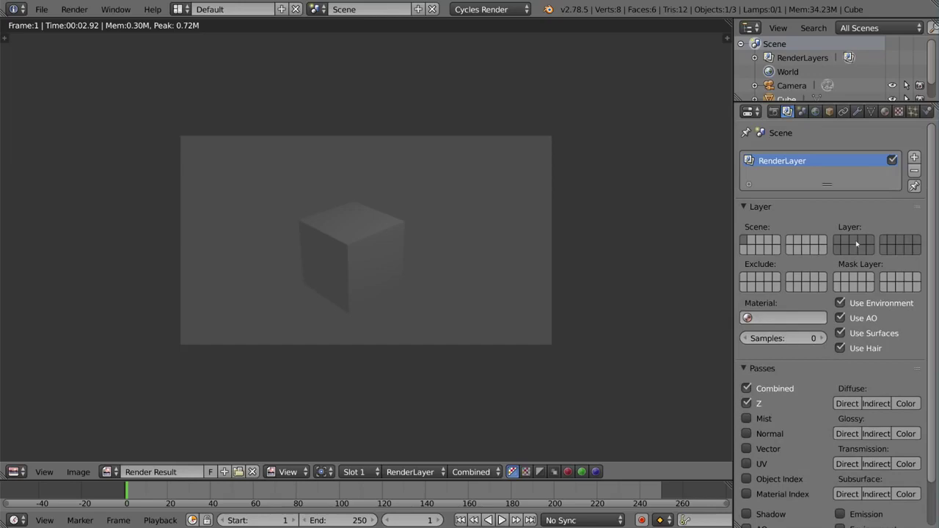
{"action": "left_click", "coordinate": [913, 158]}
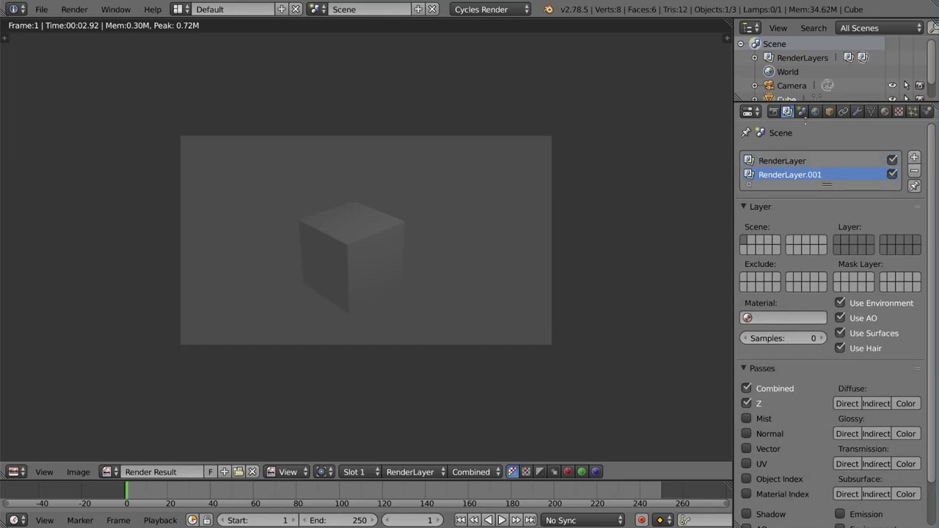
{"action": "left_click", "coordinate": [913, 171]}
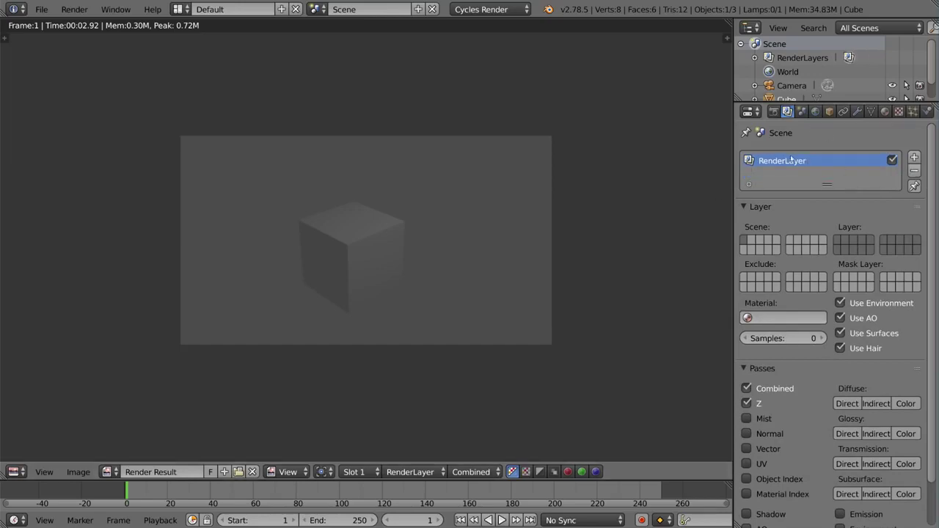
In the scene properties, choose Camera as the scene's active camera.
{"action": "left_click", "coordinate": [801, 112]}
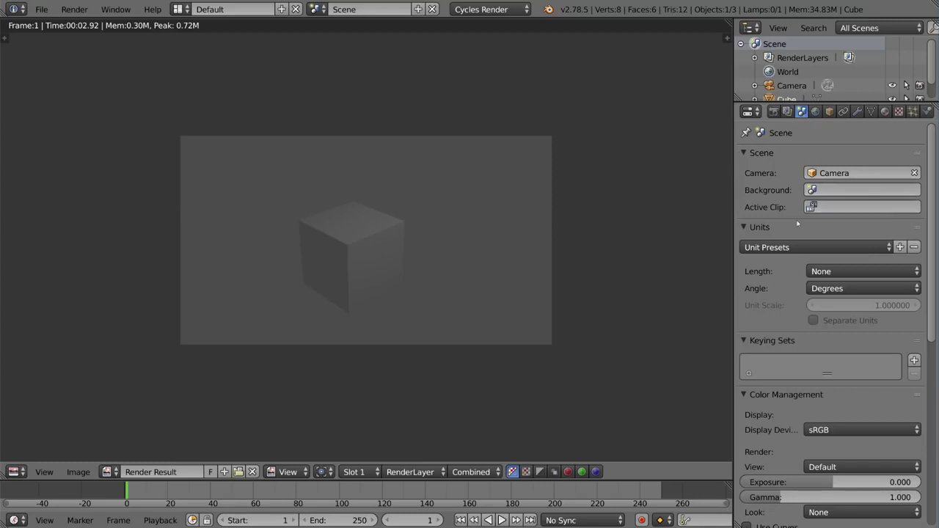
{"action": "left_click", "coordinate": [860, 170]}
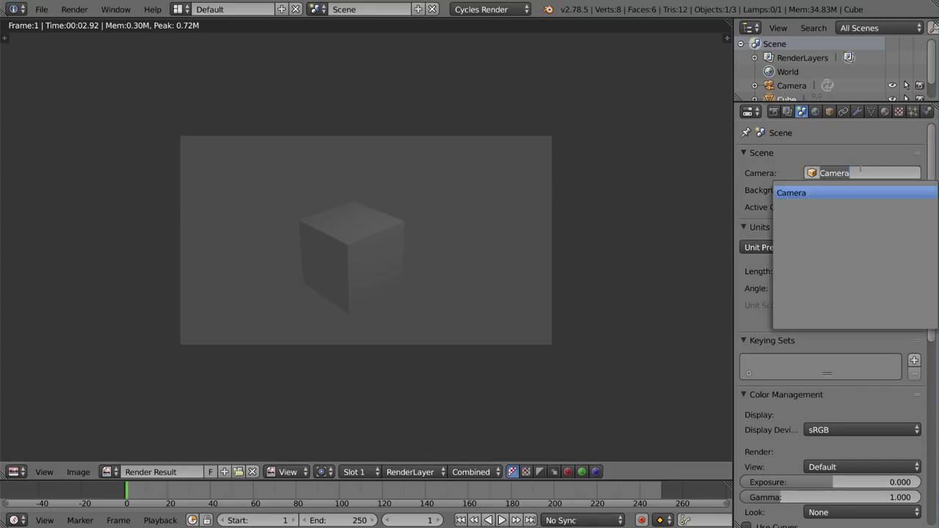
{"action": "left_click", "coordinate": [851, 193]}
Examine the unit presets and the available angle and length units of the scene.
{"action": "scroll", "coordinate": [844, 200], "scroll_direction": "down", "scroll_amount": 1}
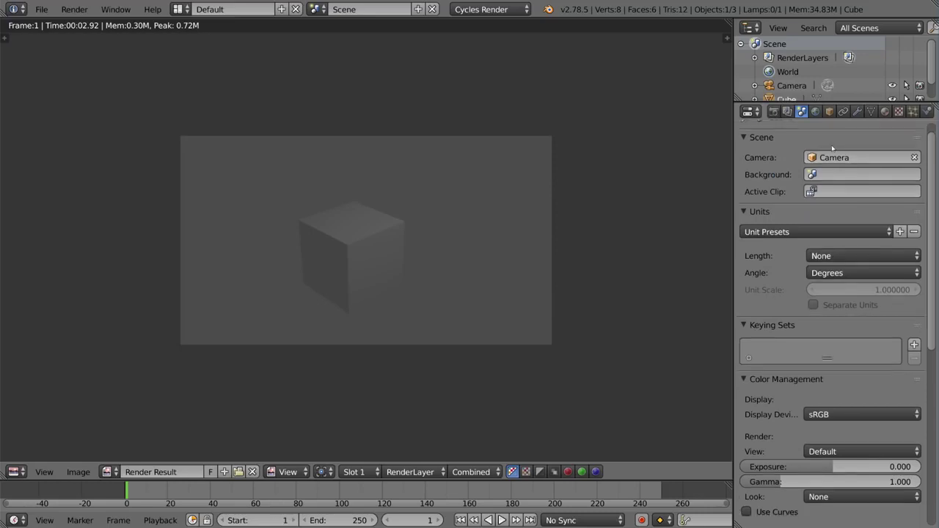
{"action": "scroll", "coordinate": [821, 176], "scroll_direction": "down", "scroll_amount": 2}
{"action": "left_click", "coordinate": [804, 201]}
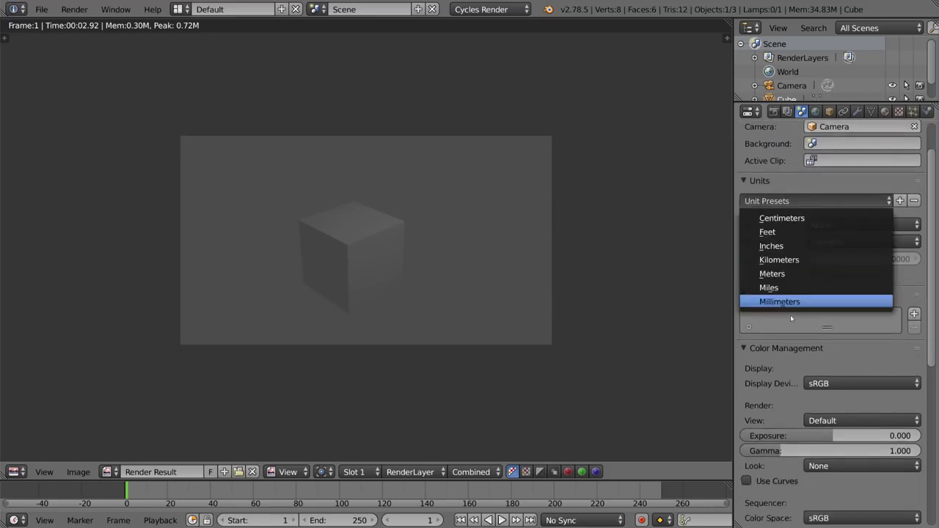
{"action": "left_click", "coordinate": [809, 185]}
{"action": "left_click", "coordinate": [795, 184]}
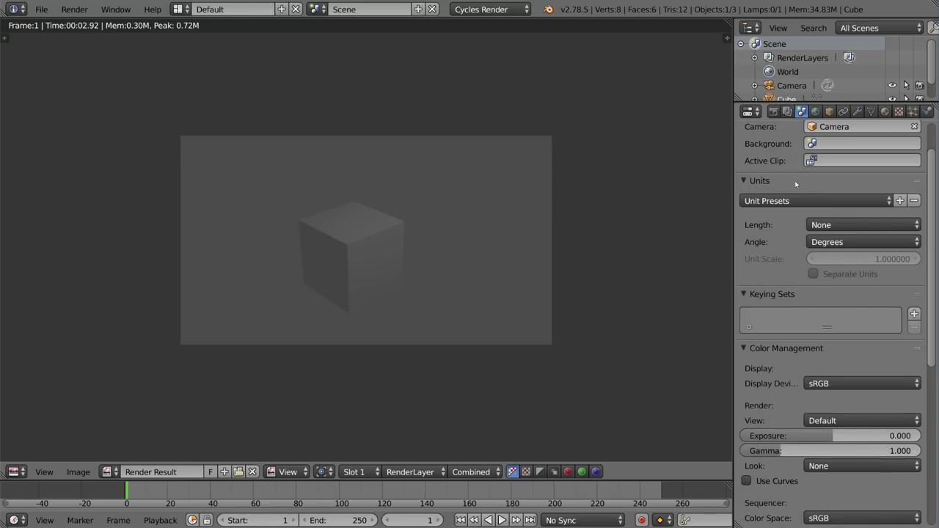
{"action": "left_click", "coordinate": [853, 242]}
{"action": "left_click", "coordinate": [853, 243]}
{"action": "left_click", "coordinate": [853, 225]}
{"action": "left_click", "coordinate": [851, 226]}
Choose Default as the render view transform in the scene's color management settings.
{"action": "scroll", "coordinate": [841, 267], "scroll_direction": "down", "scroll_amount": 4}
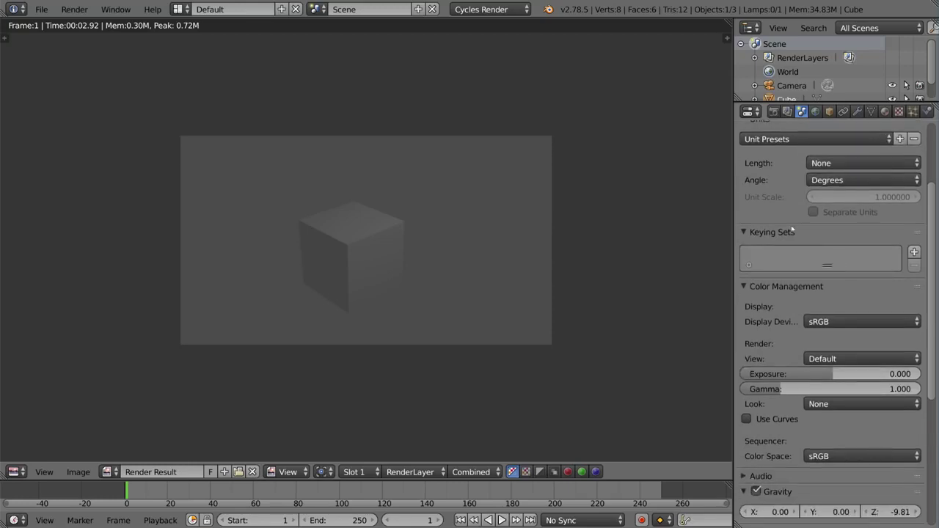
{"action": "scroll", "coordinate": [842, 300], "scroll_direction": "down", "scroll_amount": 4}
{"action": "left_click", "coordinate": [842, 297]}
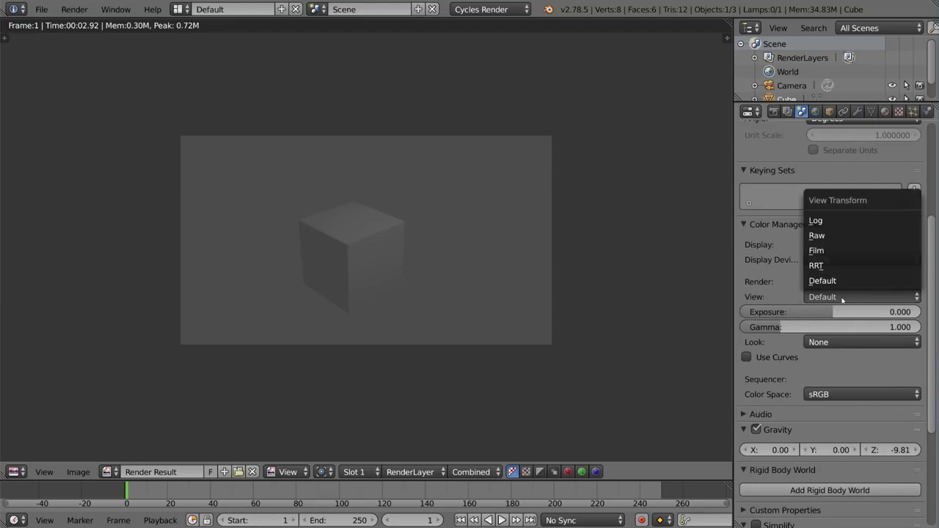
{"action": "left_click", "coordinate": [816, 283]}
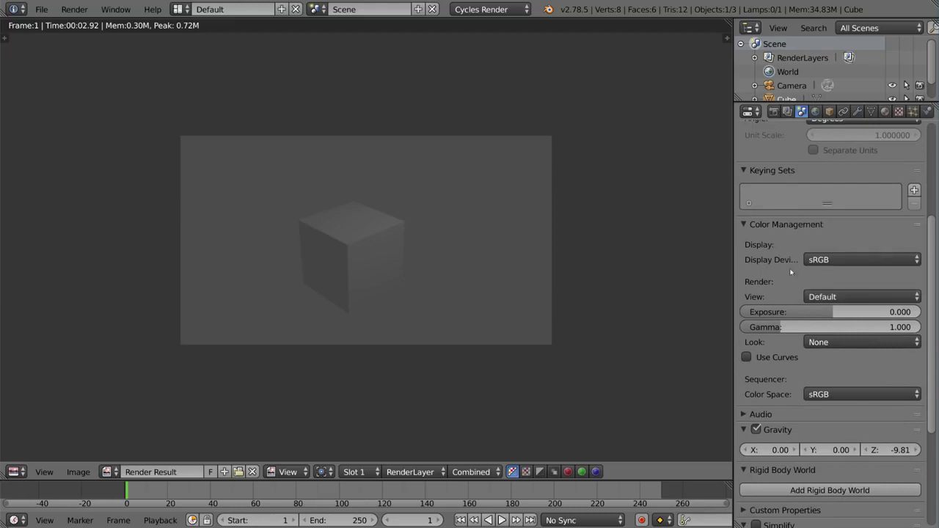
Toggle the scene's gravity off and on again.
{"action": "scroll", "coordinate": [806, 300], "scroll_direction": "down", "scroll_amount": 6}
{"action": "left_click", "coordinate": [756, 337]}
{"action": "left_click", "coordinate": [756, 338]}
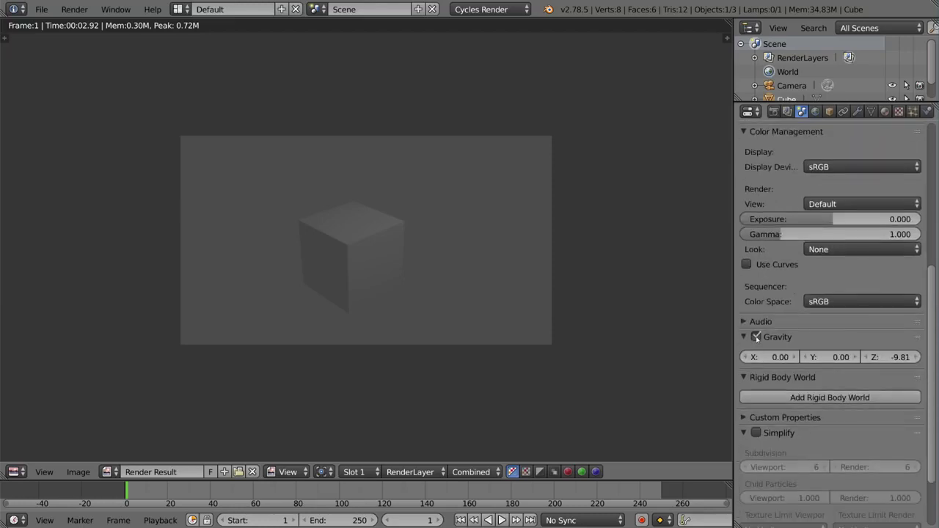
{"action": "left_click", "coordinate": [756, 337]}
{"action": "left_click", "coordinate": [756, 338]}
{"action": "scroll", "coordinate": [831, 363], "scroll_direction": "up", "scroll_amount": 10}
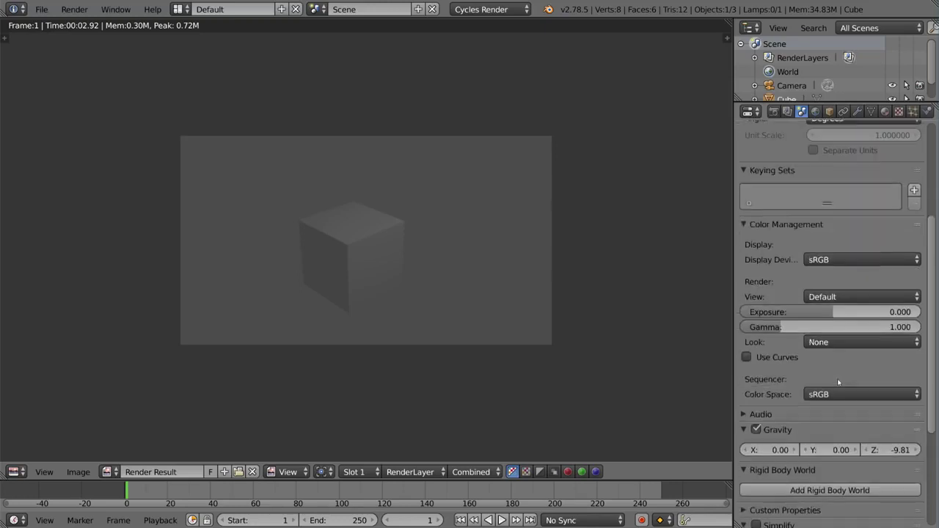
Leave the render result, set the world background color to light turquoise and preview it with rendered viewport shading.
{"action": "left_click", "coordinate": [815, 112]}
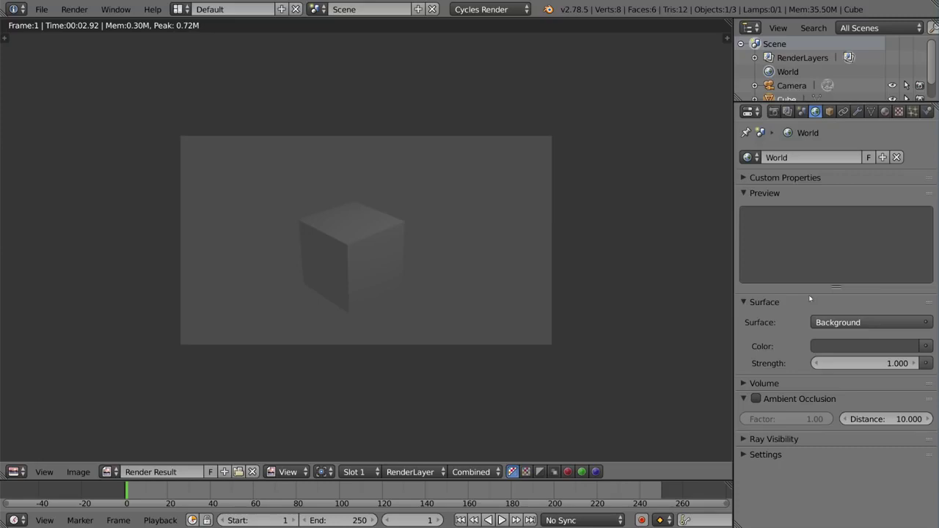
{"action": "key", "text": "Escape"}
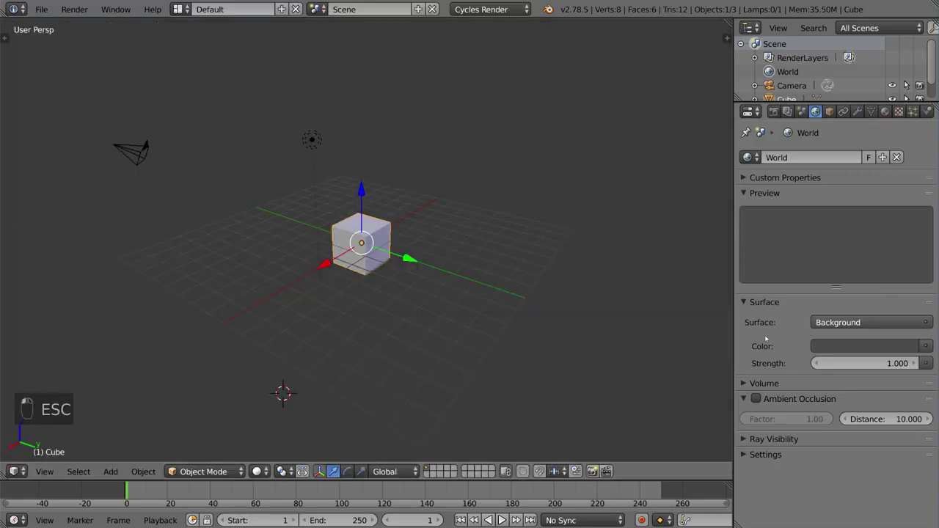
{"action": "left_click", "coordinate": [883, 341]}
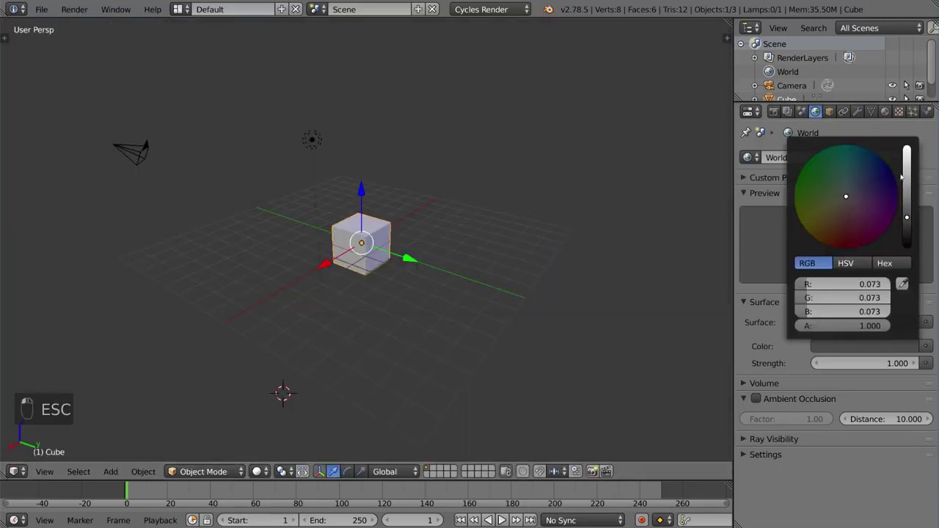
{"action": "left_click", "coordinate": [906, 173]}
{"action": "left_click", "coordinate": [843, 178]}
{"action": "key", "text": "shift+z"}
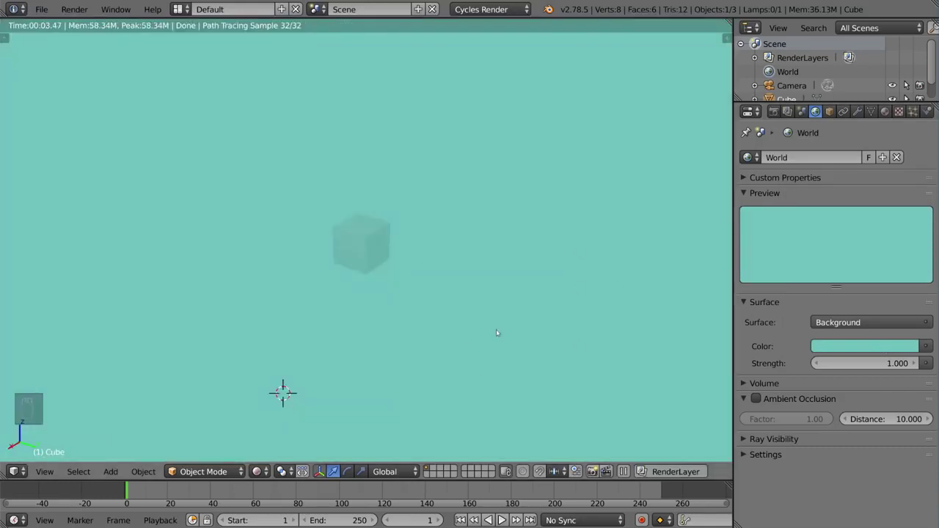
{"action": "left_click", "coordinate": [580, 336]}
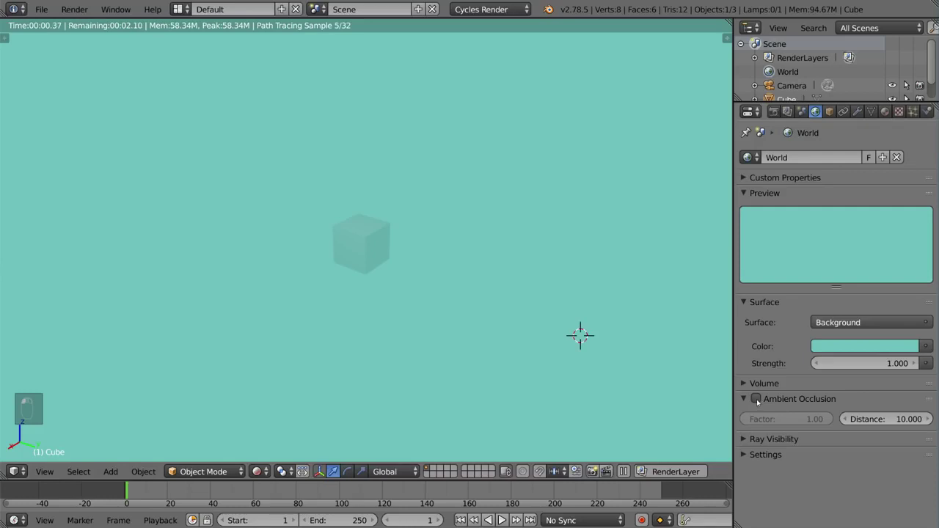
Enable ambient occlusion for the world and return the viewport to solid shading.
{"action": "left_click", "coordinate": [756, 399]}
{"action": "key", "text": "shift+z"}
Examine the cube's object properties, including its transforms, rotation modes, relations and display options.
{"action": "left_click", "coordinate": [829, 111]}
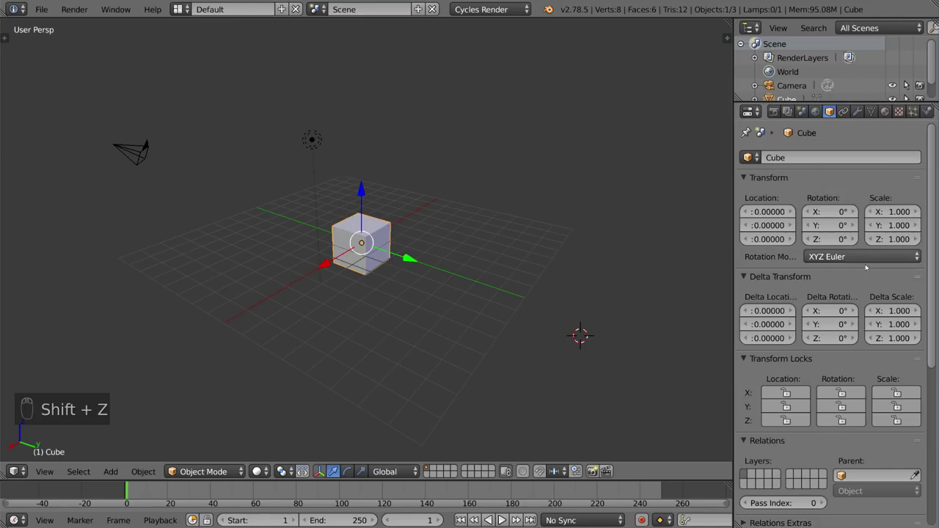
{"action": "scroll", "coordinate": [843, 256], "scroll_direction": "down", "scroll_amount": 3}
{"action": "scroll", "coordinate": [855, 273], "scroll_direction": "down", "scroll_amount": 3}
{"action": "scroll", "coordinate": [855, 273], "scroll_direction": "up", "scroll_amount": 7}
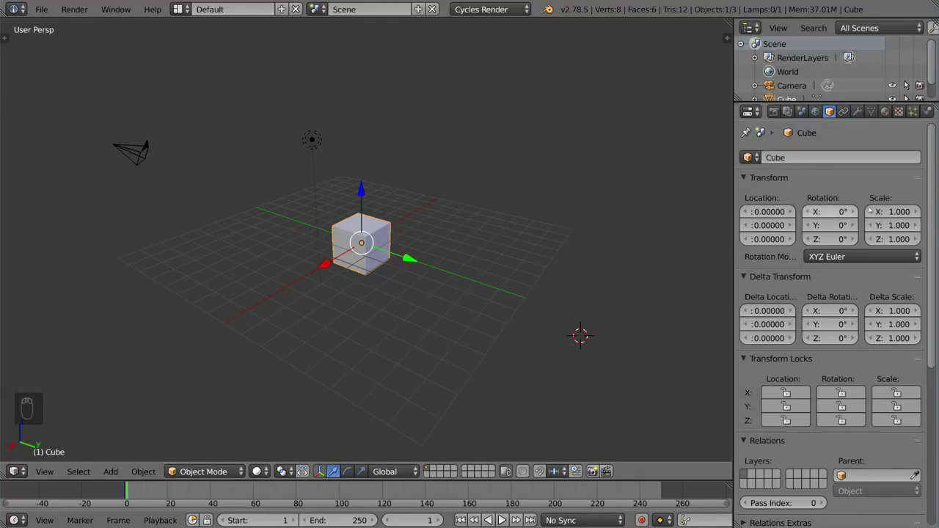
{"action": "left_click", "coordinate": [856, 257]}
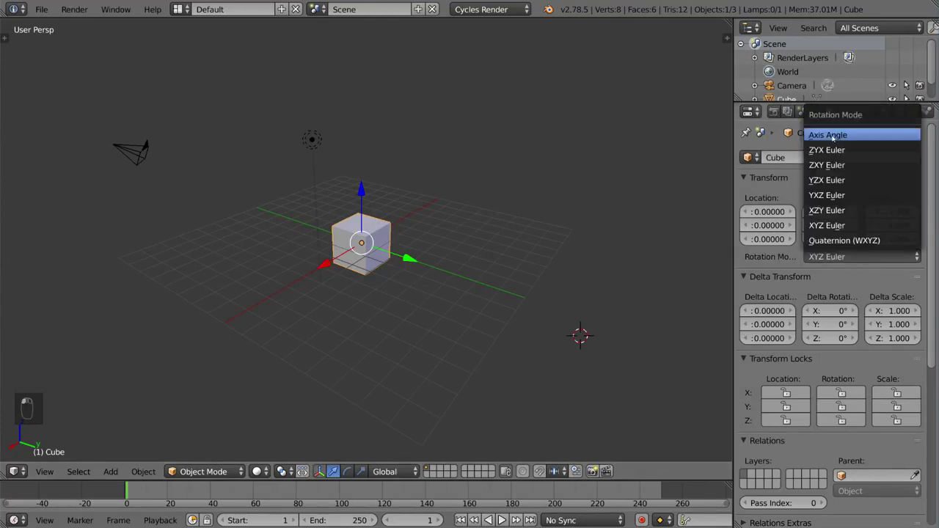
{"action": "scroll", "coordinate": [818, 262], "scroll_direction": "down", "scroll_amount": 3}
{"action": "scroll", "coordinate": [818, 262], "scroll_direction": "down", "scroll_amount": 6}
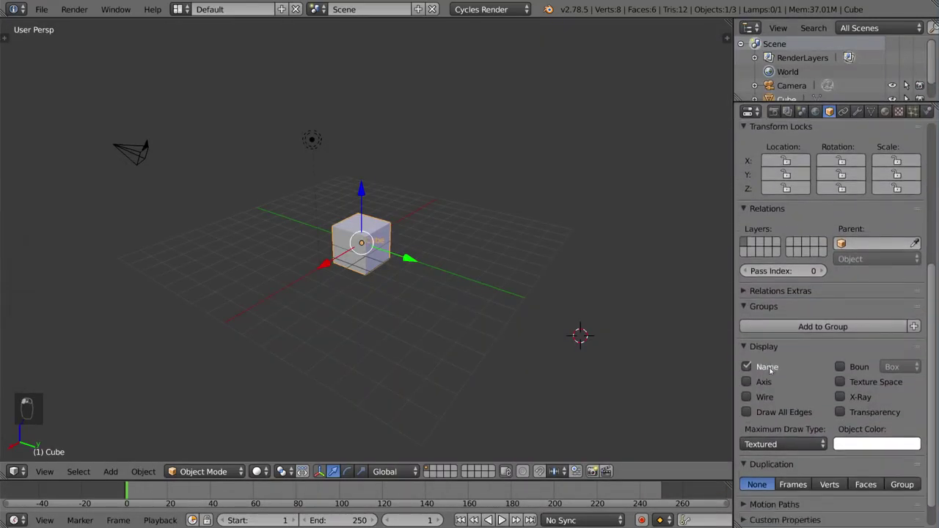
{"action": "scroll", "coordinate": [833, 226], "scroll_direction": "up", "scroll_amount": 7}
{"action": "scroll", "coordinate": [833, 227], "scroll_direction": "up", "scroll_amount": 2}
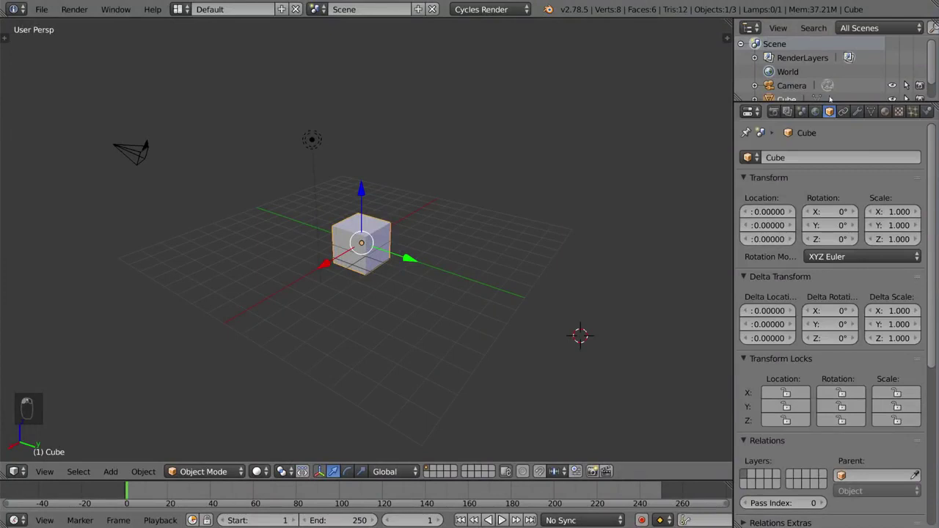
Try a Copy Location constraint on the cube with the Lamp as its target and remove the constraint.
{"action": "left_click", "coordinate": [843, 111]}
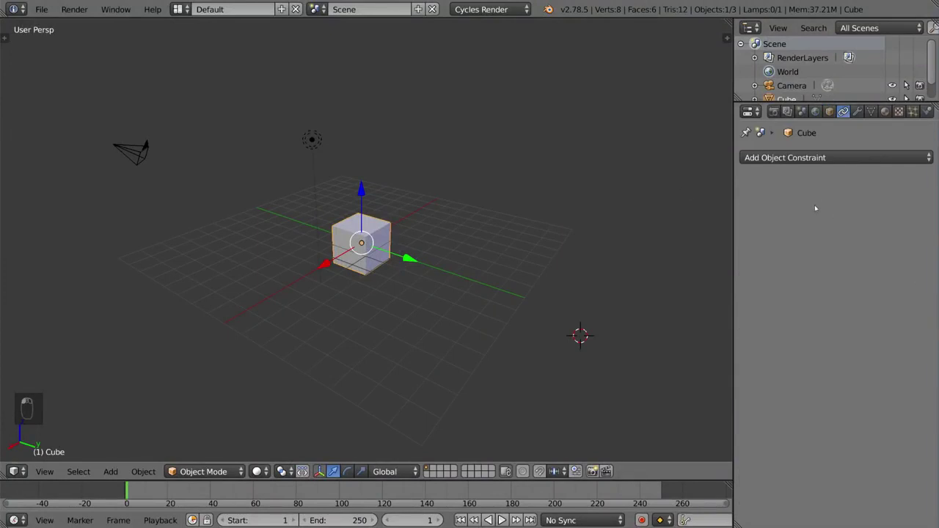
{"action": "left_click", "coordinate": [881, 159]}
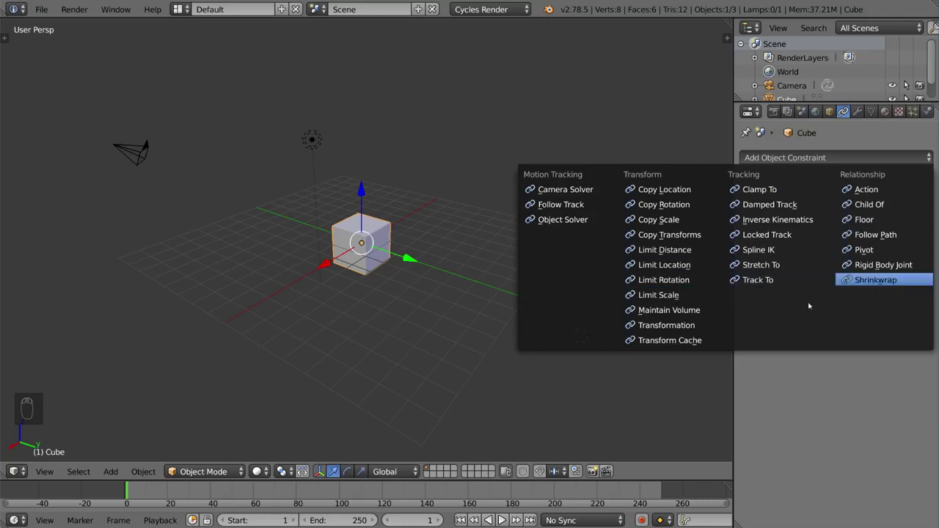
{"action": "left_click", "coordinate": [663, 189]}
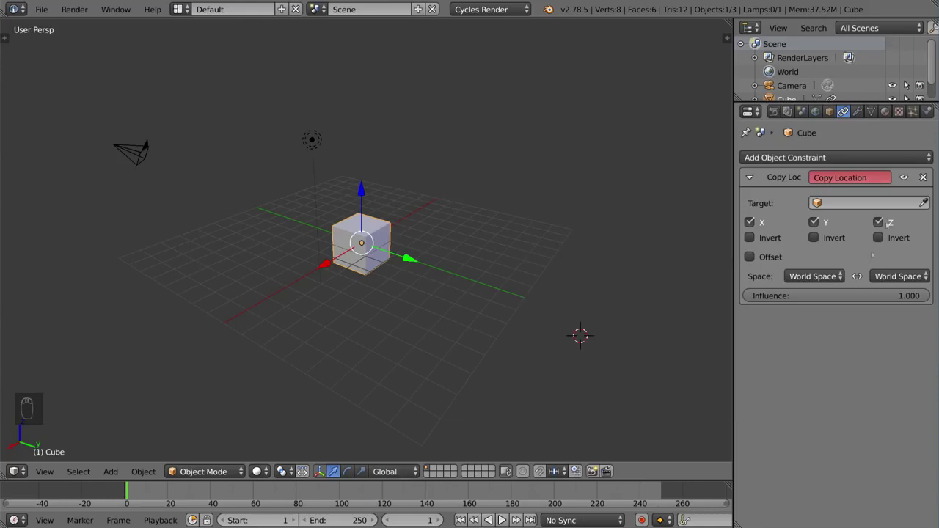
{"action": "left_click", "coordinate": [312, 139]}
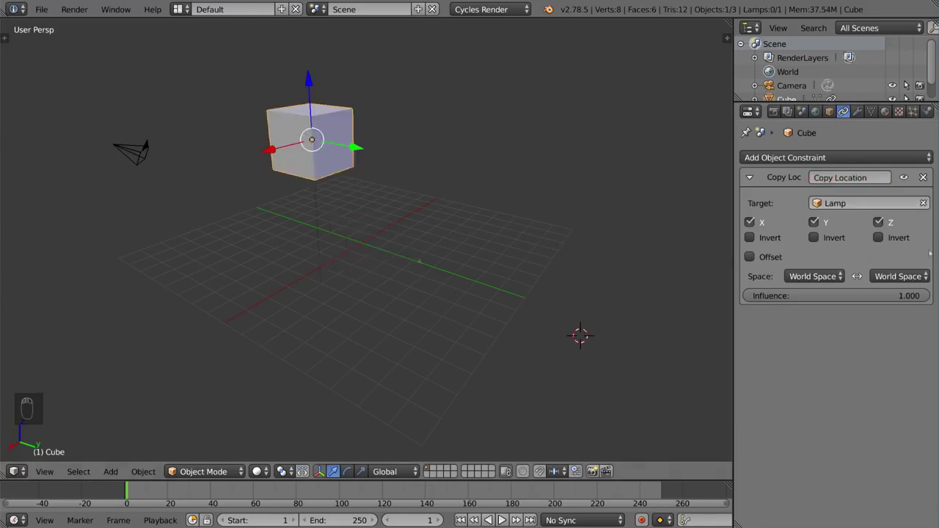
{"action": "left_click_drag", "start_coordinate": [894, 296], "coordinate": [928, 296]}
{"action": "left_click", "coordinate": [923, 178]}
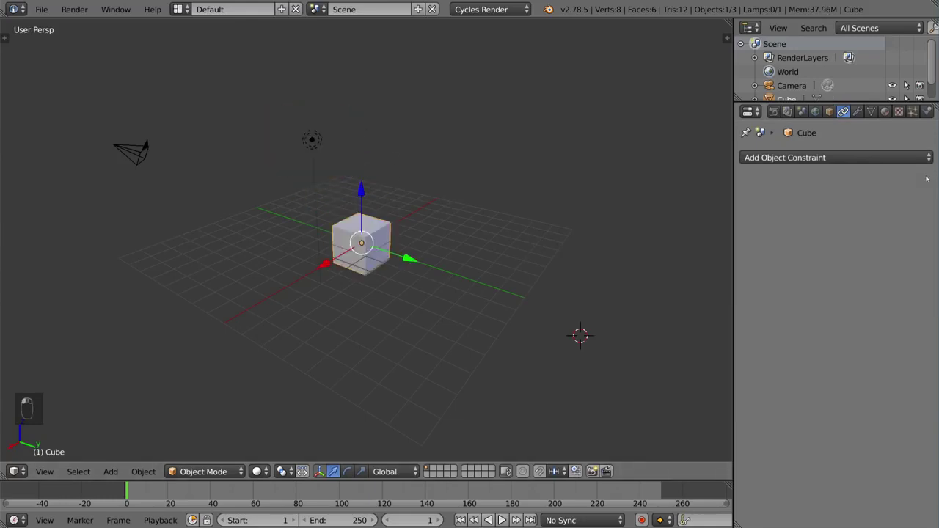
Examine the modifiers available for the cube across the Modify, Generate, Deform and Simulate categories.
{"action": "left_click", "coordinate": [857, 112]}
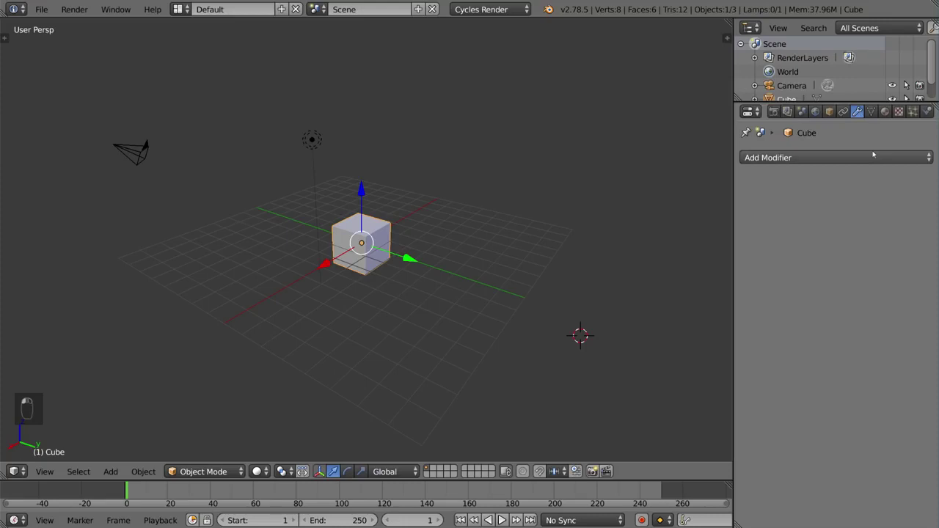
{"action": "left_click", "coordinate": [872, 158]}
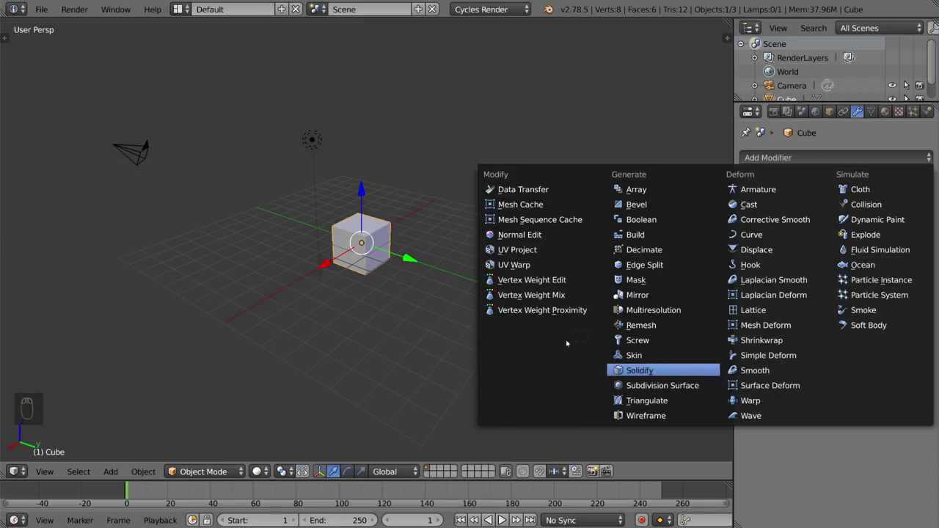
{"action": "left_click", "coordinate": [813, 156]}
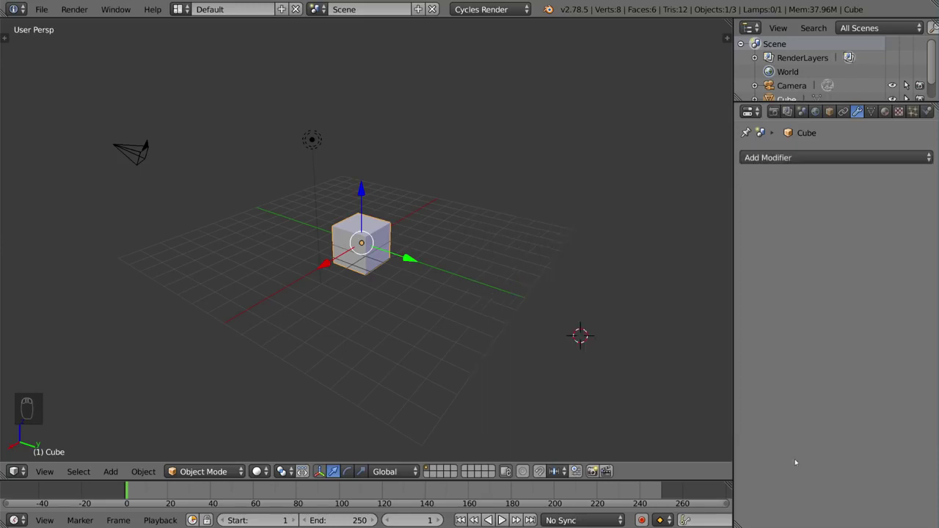
Try an Array modifier on the cube, reduce its count to 1 and remove the modifier.
{"action": "left_click", "coordinate": [813, 156]}
{"action": "left_click", "coordinate": [636, 188]}
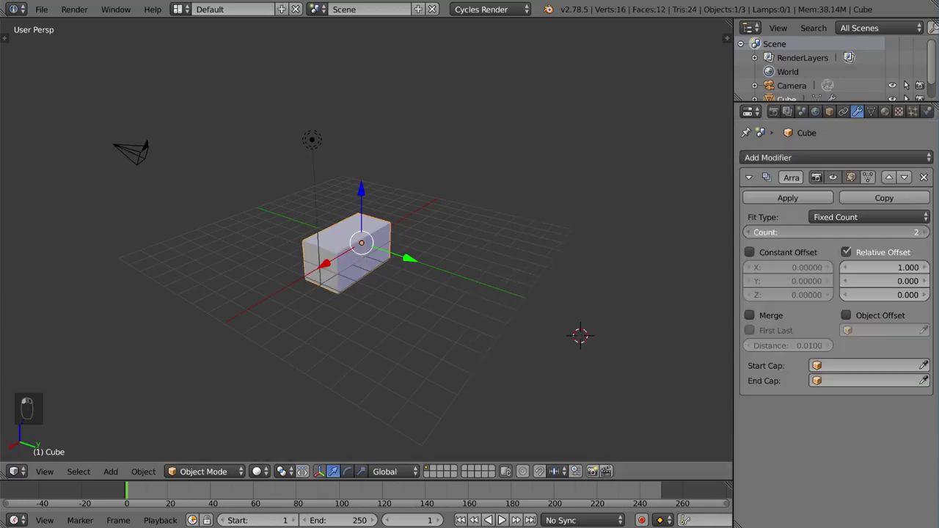
{"action": "mouse_move", "coordinate": [836, 232]}
{"action": "left_mouse_down"}
{"action": "mouse_move", "coordinate": [880, 232]}
{"action": "mouse_move", "coordinate": [829, 232]}
{"action": "left_mouse_up"}
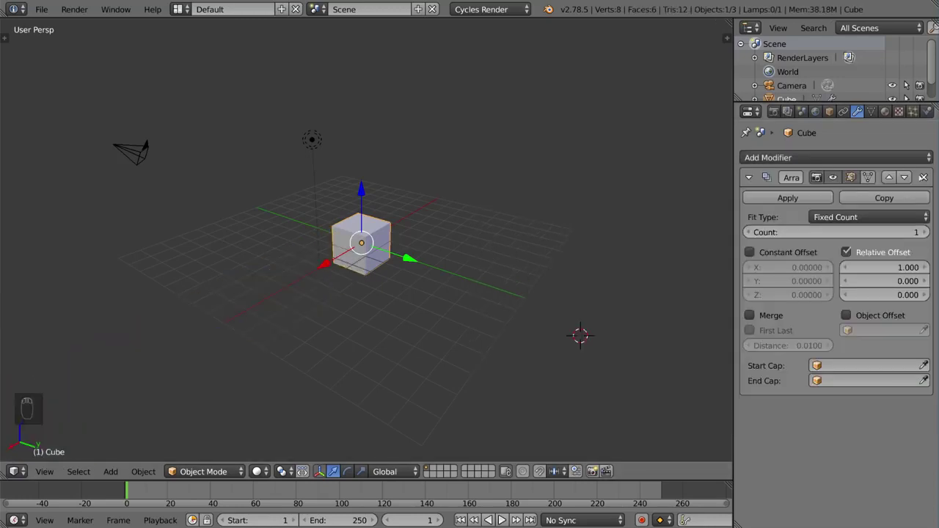
{"action": "left_click", "coordinate": [813, 157]}
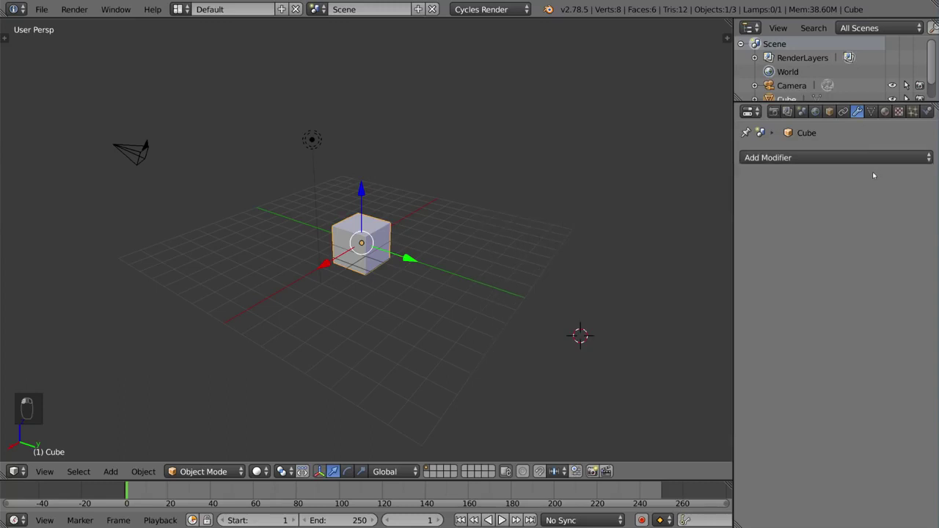
Examine the cube's mesh data settings, including its vertex groups, shape keys and UV maps.
{"action": "left_click", "coordinate": [871, 111]}
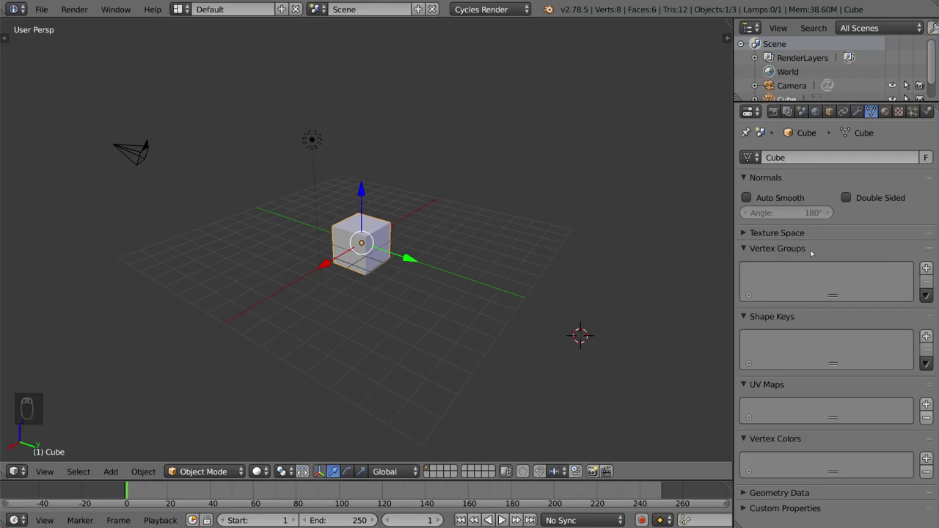
{"action": "left_click", "coordinate": [799, 389]}
{"action": "left_click", "coordinate": [819, 383]}
Tint the cube material's diffuse color blue and assign an Image Texture as its color input.
{"action": "left_click", "coordinate": [885, 111]}
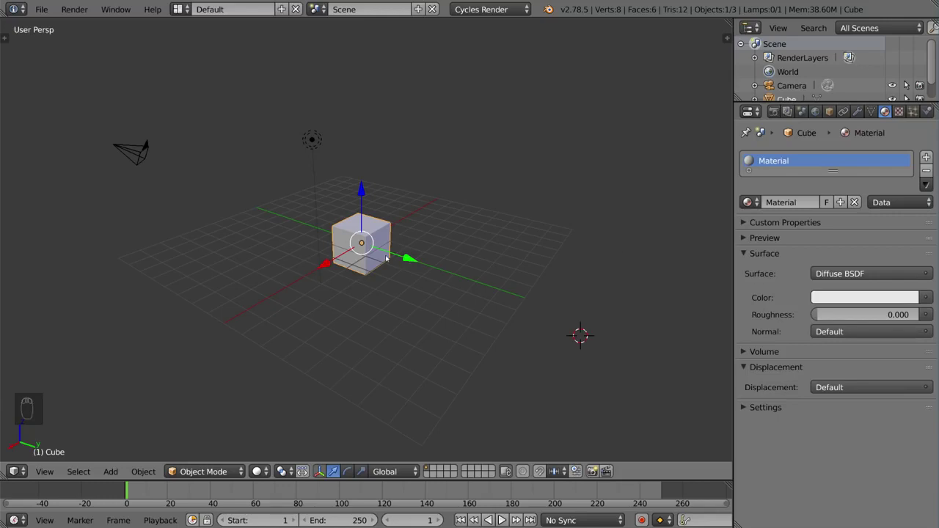
{"action": "left_click", "coordinate": [866, 297]}
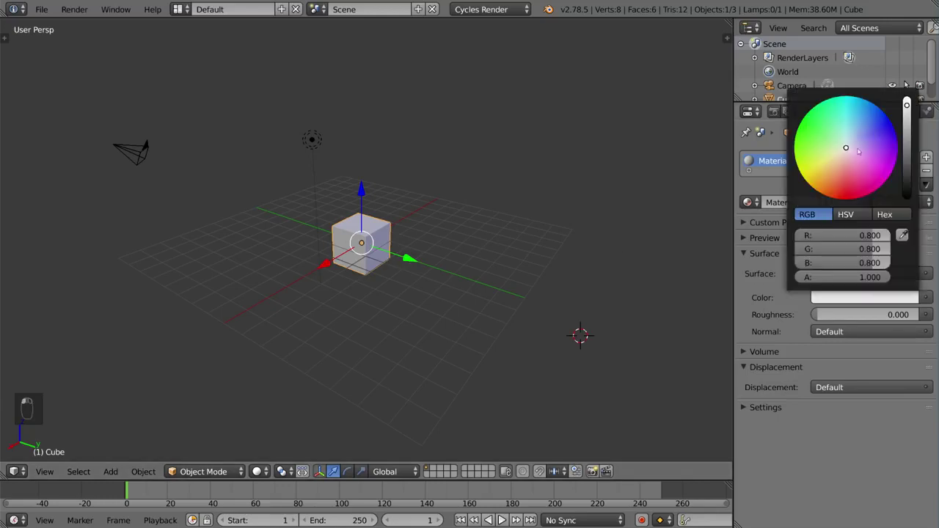
{"action": "left_click_drag", "start_coordinate": [858, 151], "coordinate": [870, 130]}
{"action": "left_click", "coordinate": [926, 297]}
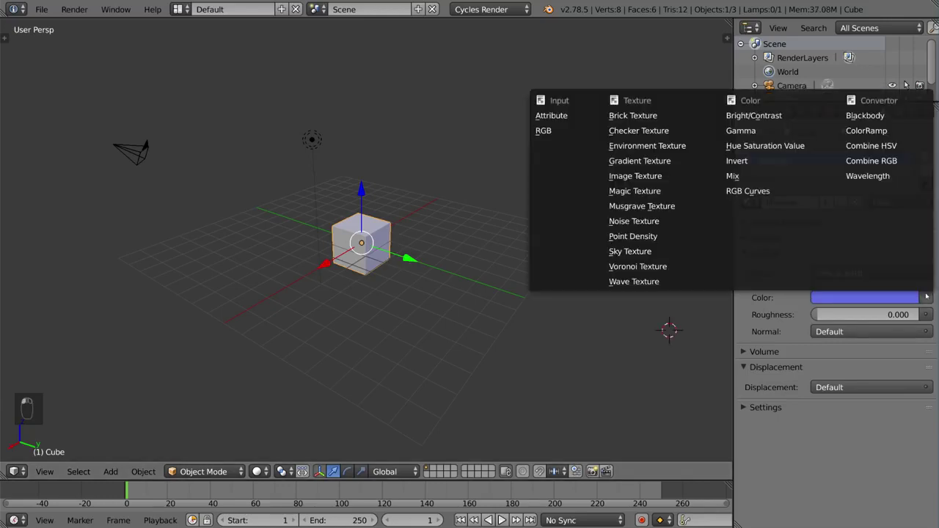
{"action": "left_click", "coordinate": [648, 177]}
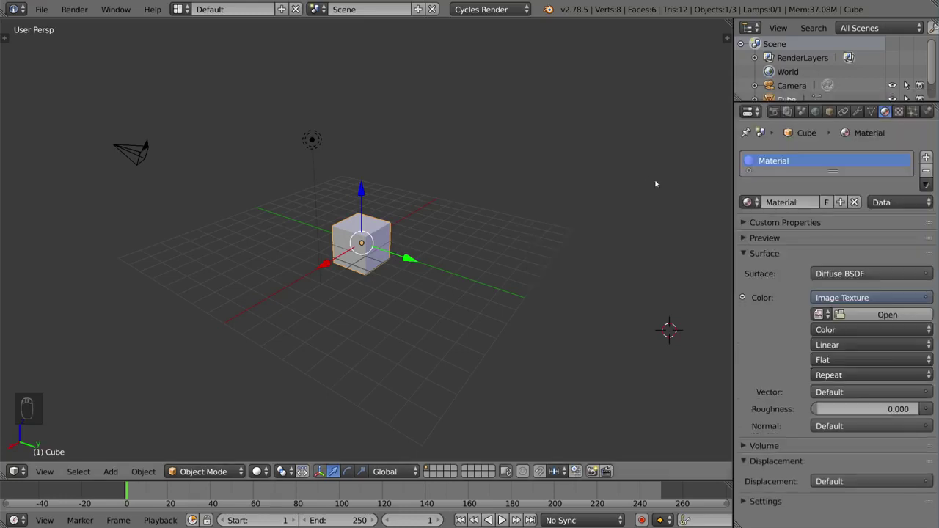
Compare the image texture's settings in the cube's material and texture properties.
{"action": "left_click", "coordinate": [898, 111]}
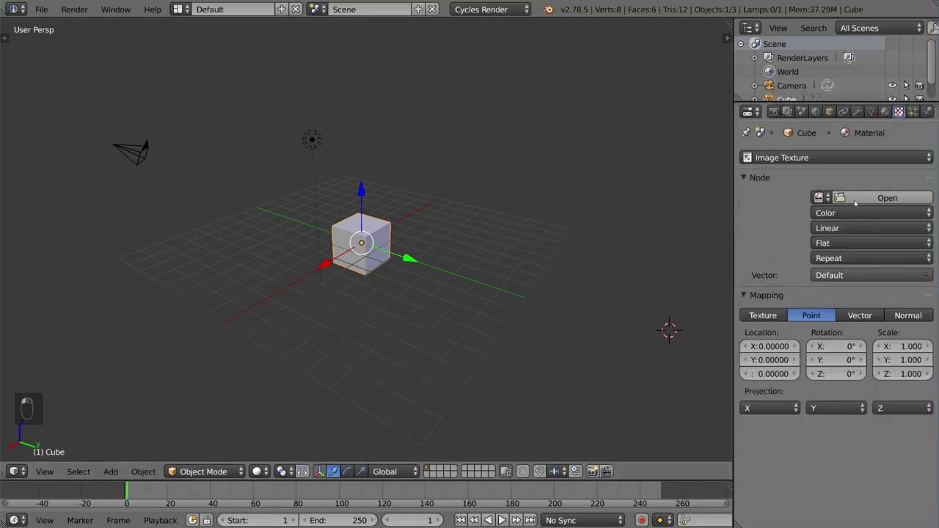
{"action": "left_click", "coordinate": [884, 111]}
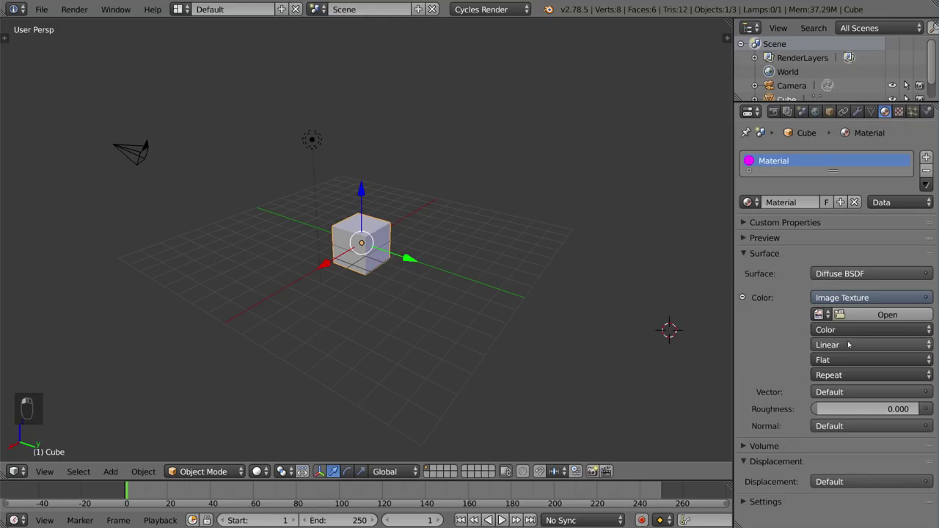
{"action": "left_click", "coordinate": [898, 111]}
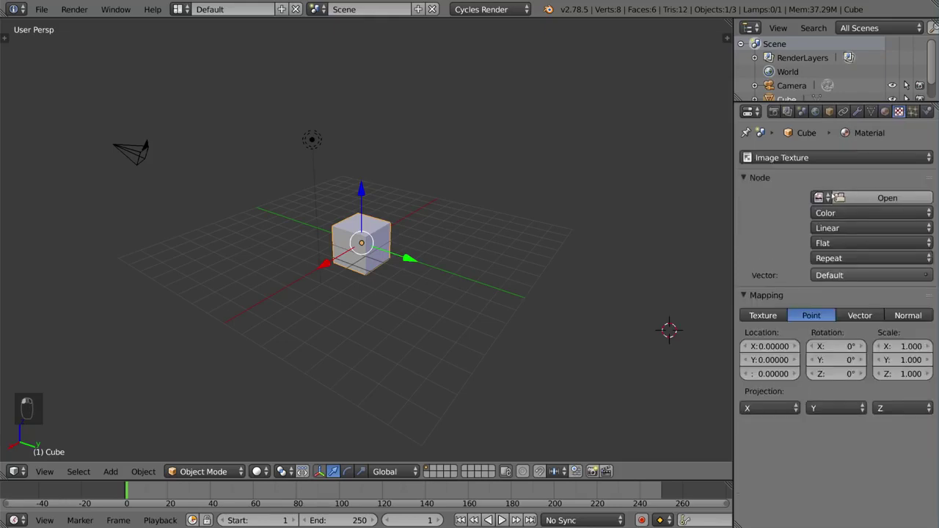
{"action": "left_click", "coordinate": [840, 157]}
Assign an Image Texture as the color input of the world background.
{"action": "left_click", "coordinate": [818, 111]}
{"action": "left_click", "coordinate": [926, 347]}
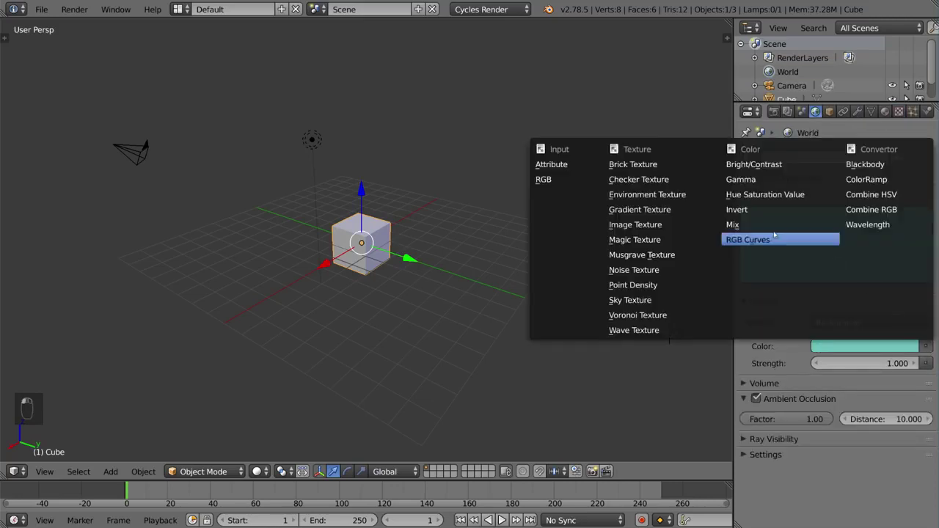
{"action": "left_click", "coordinate": [654, 225]}
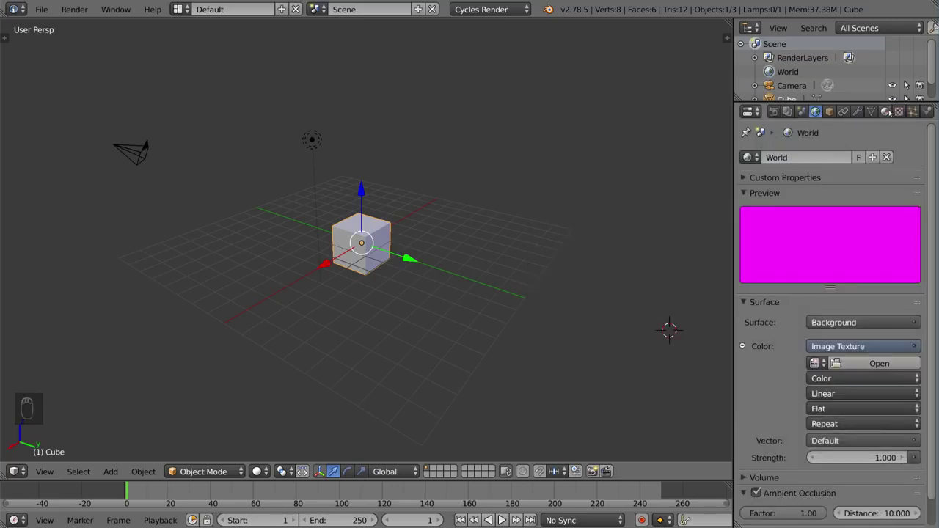
Switch the texture properties to the World's Image Texture and check the list of available textures.
{"action": "left_click", "coordinate": [885, 112]}
{"action": "left_click", "coordinate": [898, 112]}
{"action": "left_click", "coordinate": [792, 157]}
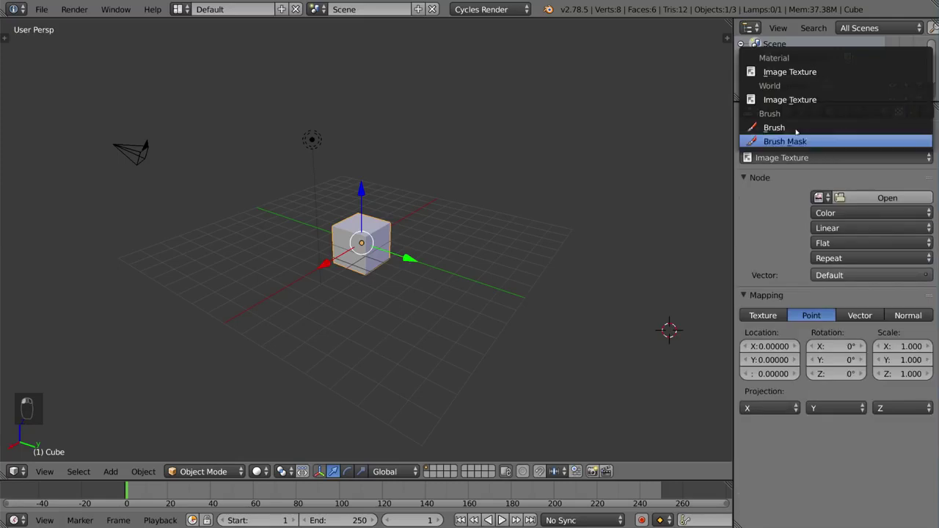
{"action": "left_click", "coordinate": [794, 104]}
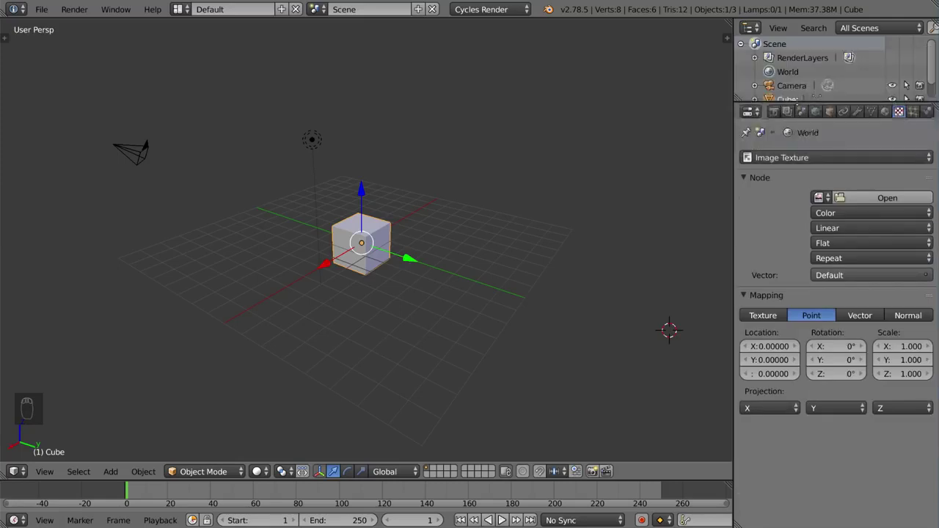
{"action": "left_click", "coordinate": [792, 157]}
Add a new particle system to the cube.
{"action": "left_click", "coordinate": [912, 111]}
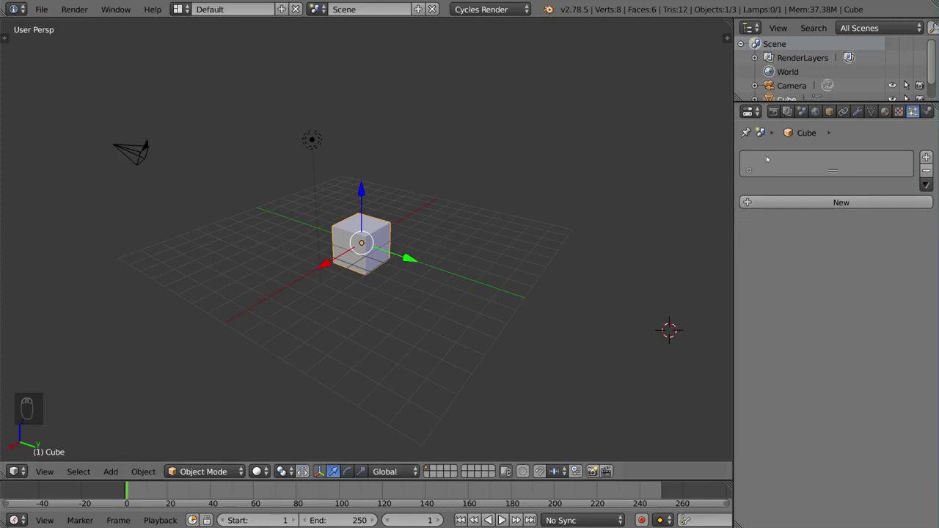
{"action": "left_click", "coordinate": [848, 203]}
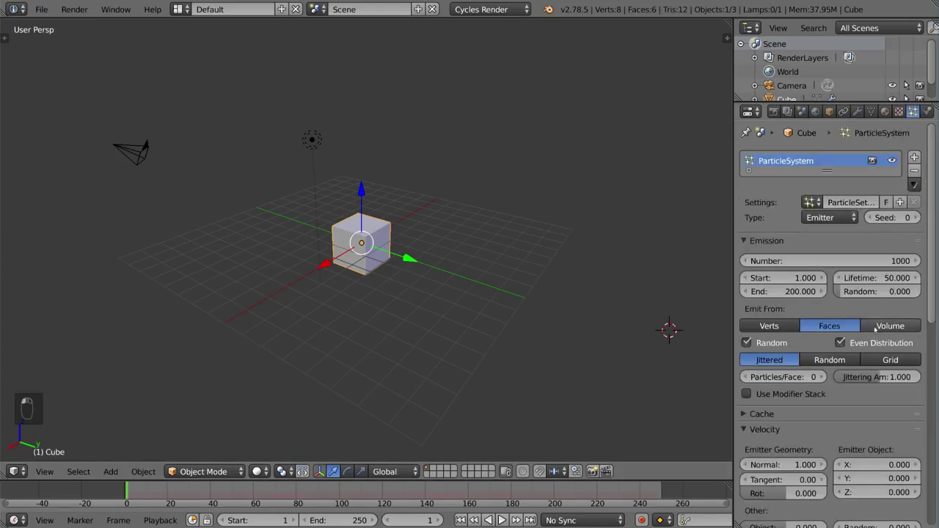
Enable Cloth physics for the cube and look through its Cloth Cache and Cloth Collision settings.
{"action": "left_click", "coordinate": [928, 111]}
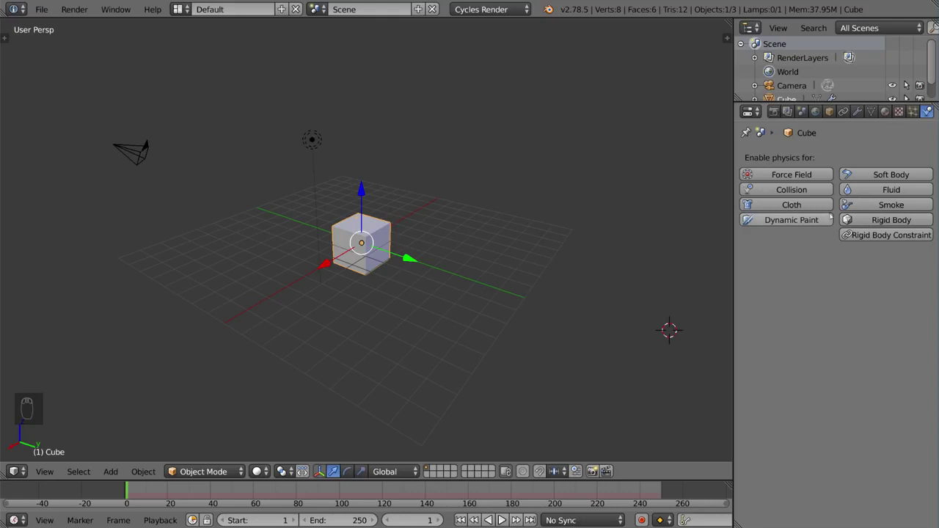
{"action": "left_click", "coordinate": [791, 205]}
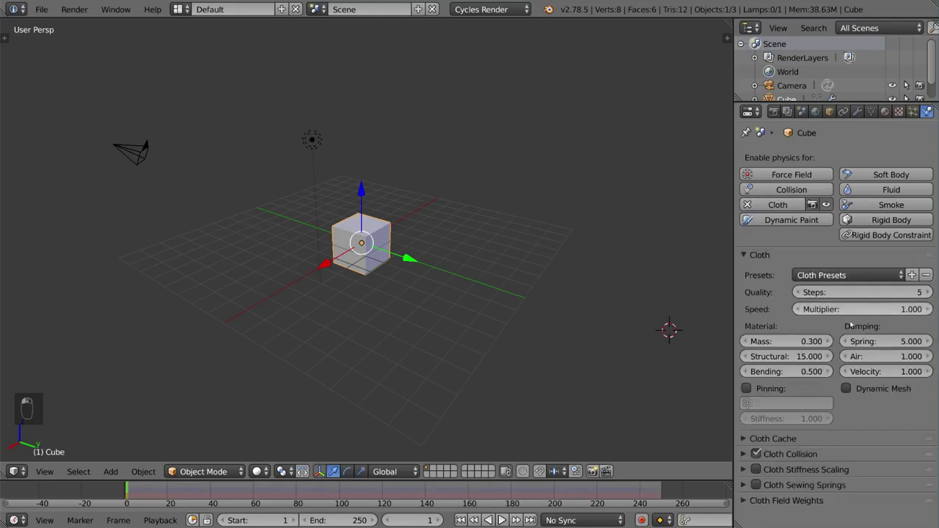
{"action": "left_click", "coordinate": [790, 443]}
{"action": "scroll", "coordinate": [799, 425], "scroll_direction": "down", "scroll_amount": 2}
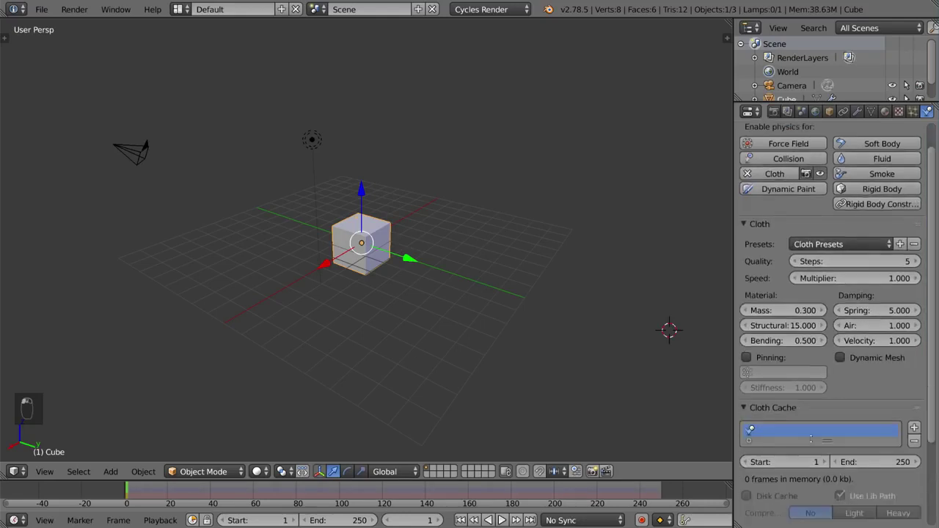
{"action": "scroll", "coordinate": [804, 406], "scroll_direction": "up", "scroll_amount": 2}
{"action": "left_click", "coordinate": [805, 426]}
{"action": "left_click", "coordinate": [806, 425]}
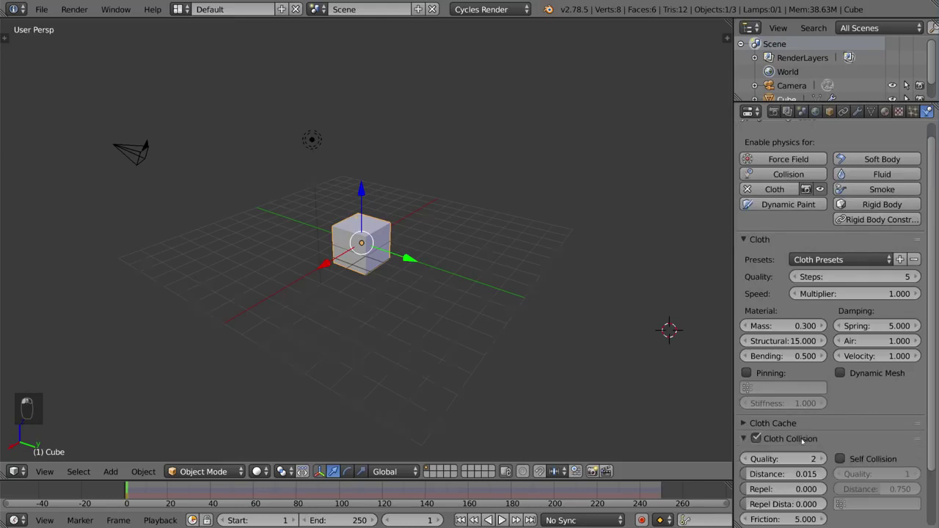
{"action": "left_click", "coordinate": [838, 423]}
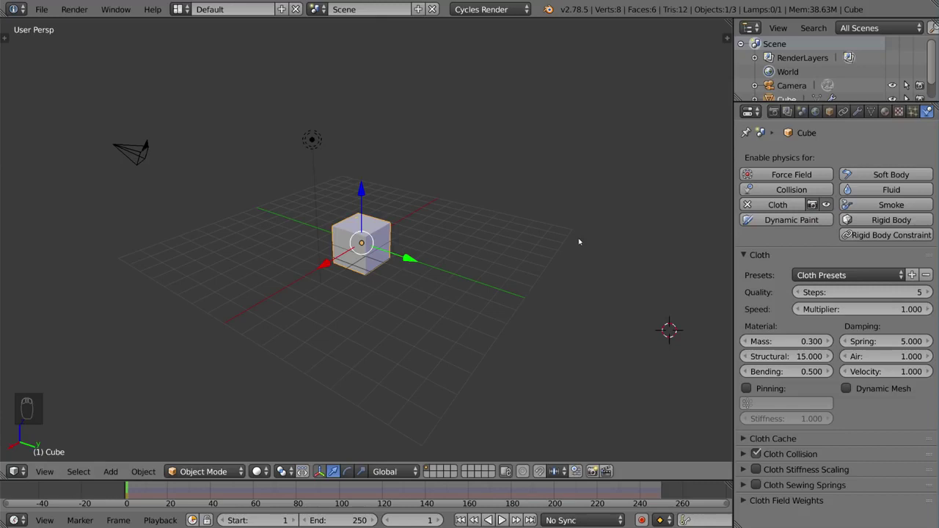
Toggle the 3D view's tool shelf and properties region off and on, leaving both displayed.
{"action": "key", "text": "t"}
{"action": "key", "text": "n"}
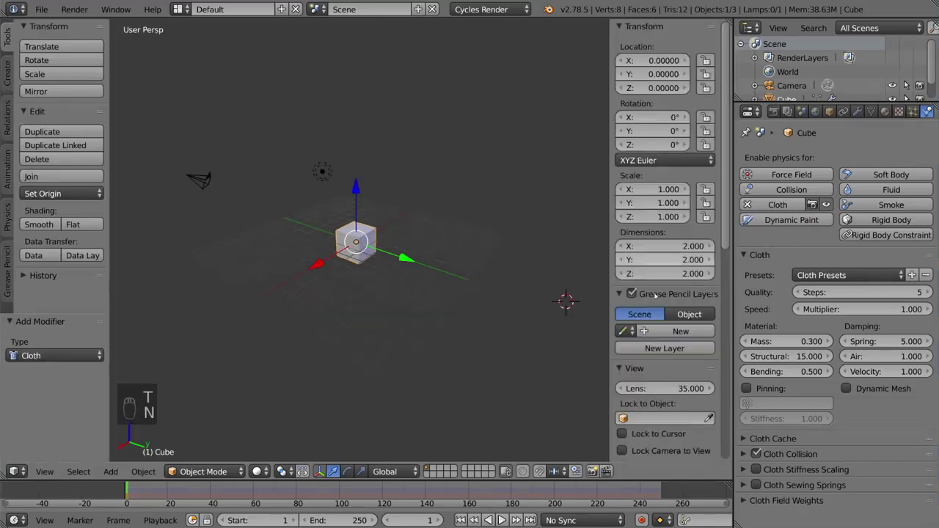
{"action": "scroll", "coordinate": [660, 345], "scroll_direction": "down", "scroll_amount": 3}
{"action": "scroll", "coordinate": [660, 344], "scroll_direction": "up", "scroll_amount": 3}
{"action": "key", "text": "t"}
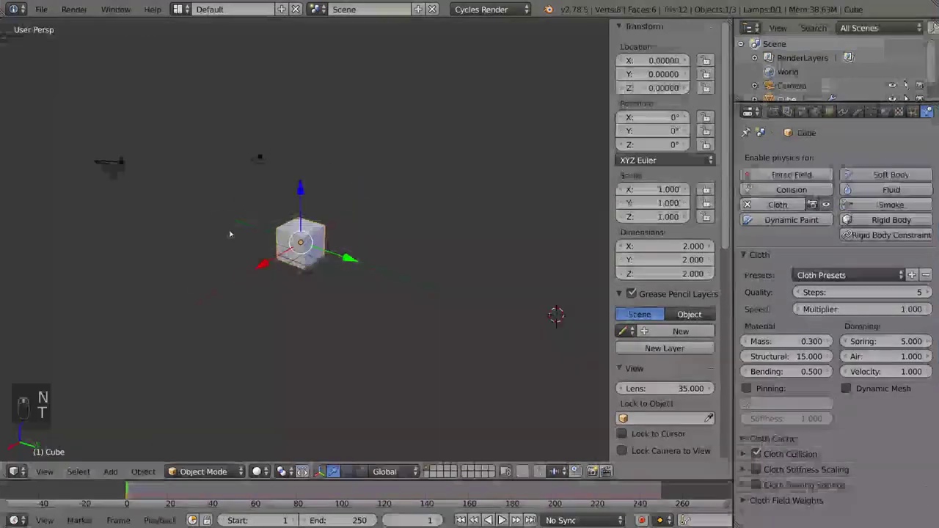
{"action": "key", "text": "n"}
{"action": "key", "text": "t"}
{"action": "key", "text": "n"}
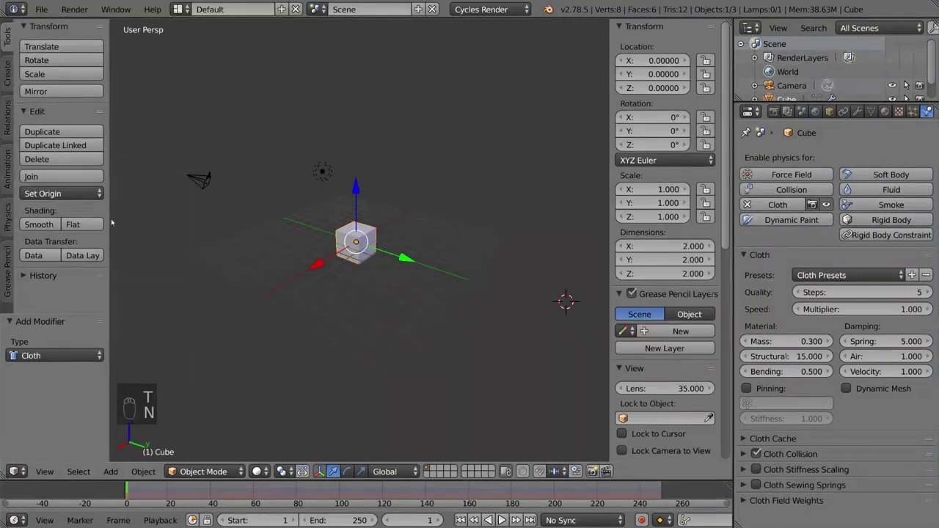
{"action": "key", "text": "t"}
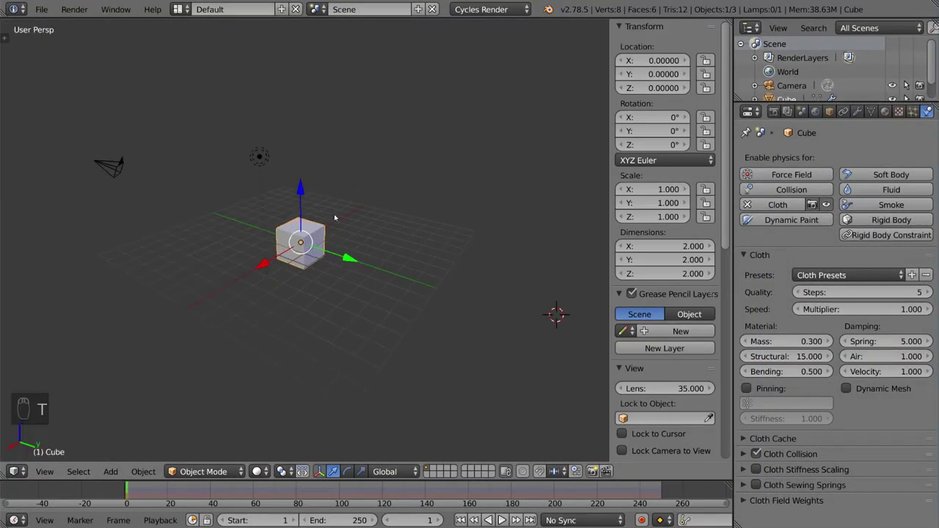
{"action": "key", "text": "t"}
{"action": "key", "text": "n"}
{"action": "key", "text": "n"}
{"action": "key", "text": "n"}
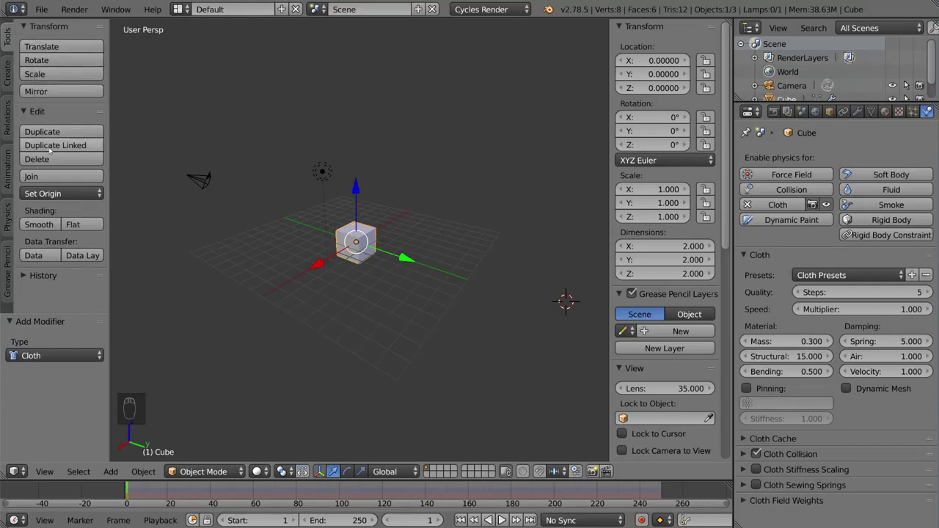
Look through the Create, Relations, Animation, Physics and Grease Pencil categories of the tool shelf, and hide the shelf.
{"action": "left_click", "coordinate": [7, 73]}
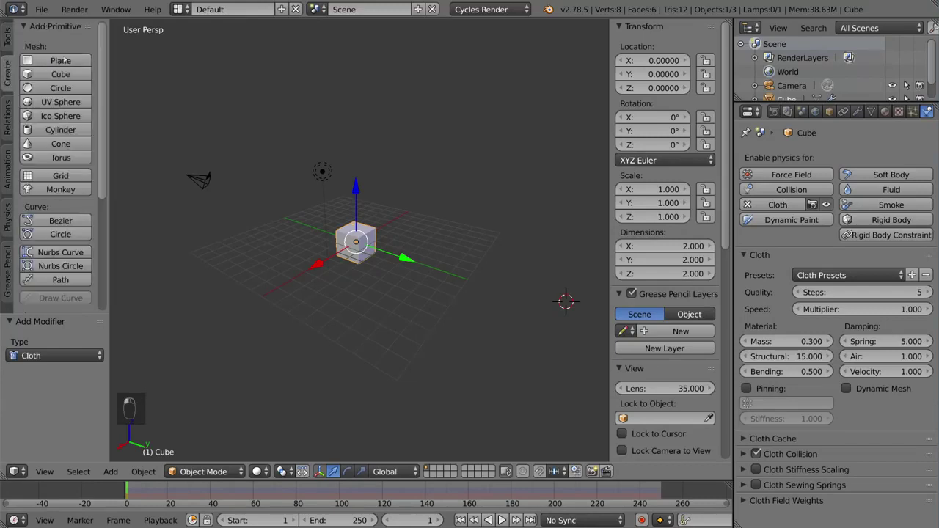
{"action": "scroll", "coordinate": [56, 133], "scroll_direction": "down", "scroll_amount": 5}
{"action": "scroll", "coordinate": [56, 133], "scroll_direction": "down", "scroll_amount": 1}
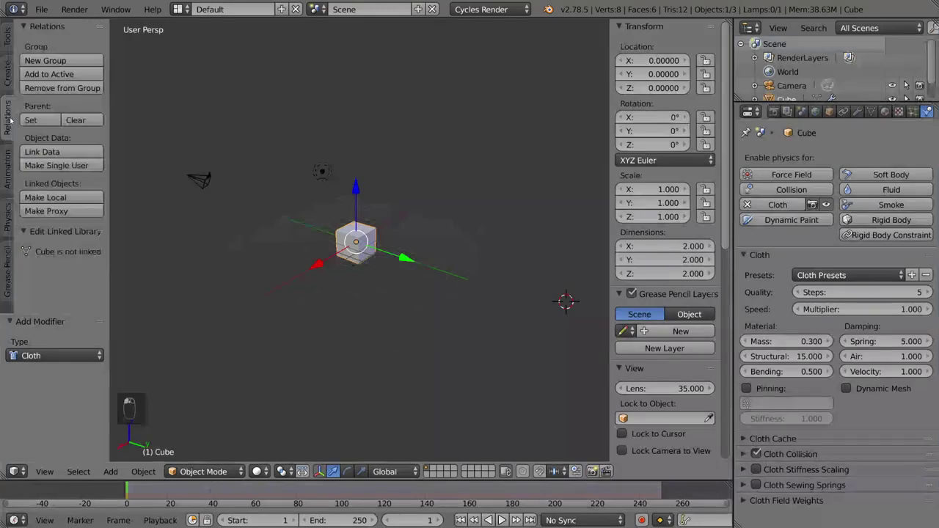
{"action": "scroll", "coordinate": [56, 134], "scroll_direction": "down", "scroll_amount": 1, "text": "ctrl"}
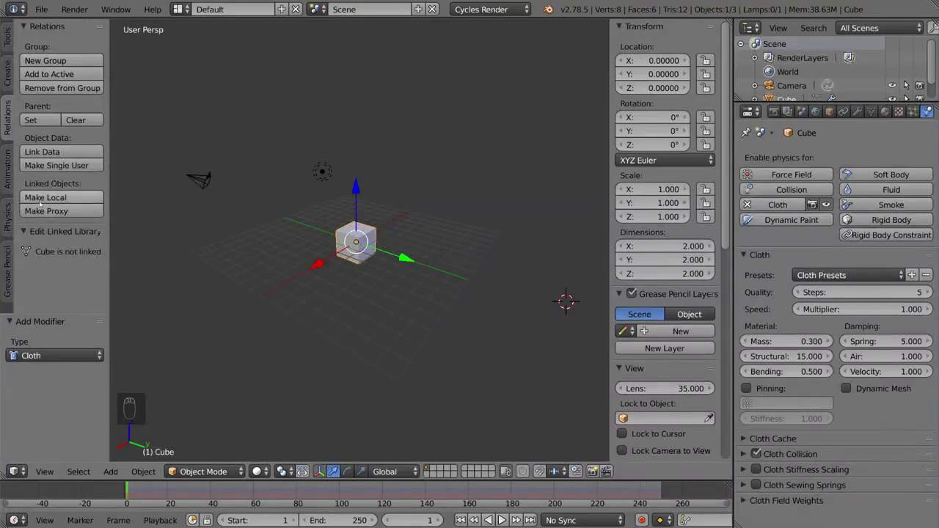
{"action": "left_click", "coordinate": [11, 167]}
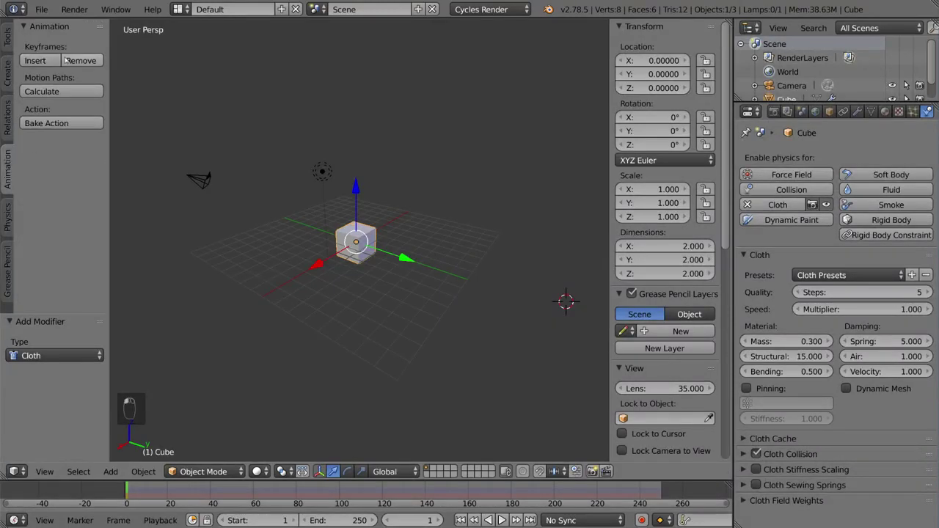
{"action": "left_click", "coordinate": [9, 212]}
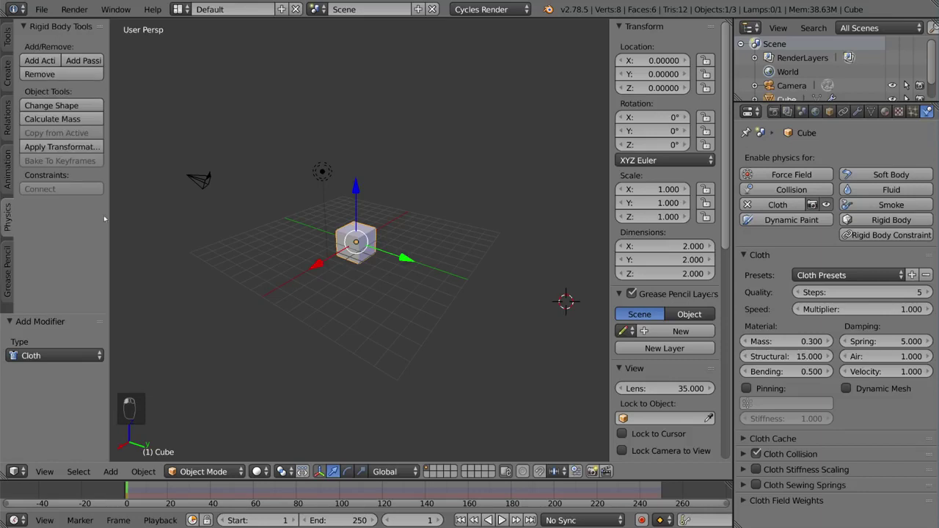
{"action": "left_click", "coordinate": [9, 270]}
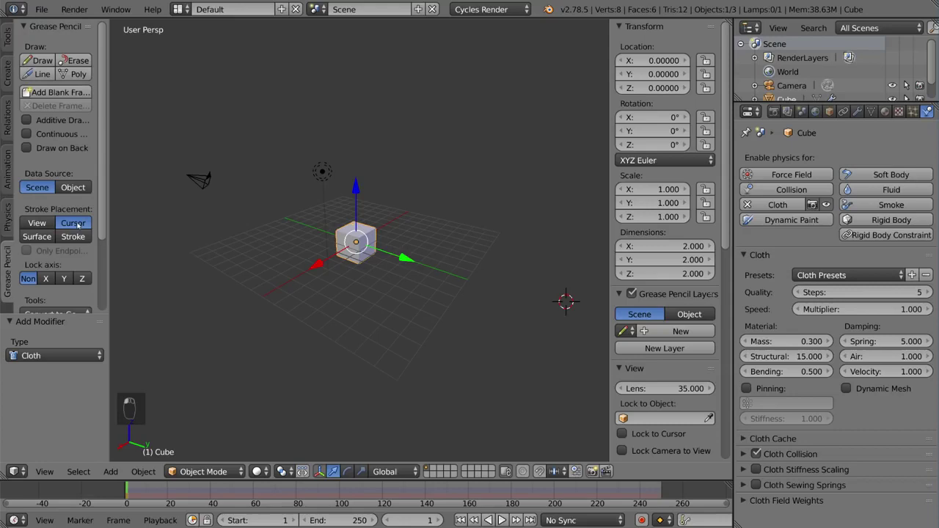
{"action": "scroll", "coordinate": [79, 225], "scroll_direction": "down", "scroll_amount": 5}
{"action": "scroll", "coordinate": [79, 225], "scroll_direction": "up", "scroll_amount": 5}
{"action": "key", "text": "t"}
Try an X location of 0.11 for the cube in its transform values and cancel the change.
{"action": "scroll", "coordinate": [660, 146], "scroll_direction": "down", "scroll_amount": 2}
{"action": "scroll", "coordinate": [693, 117], "scroll_direction": "up", "scroll_amount": 2}
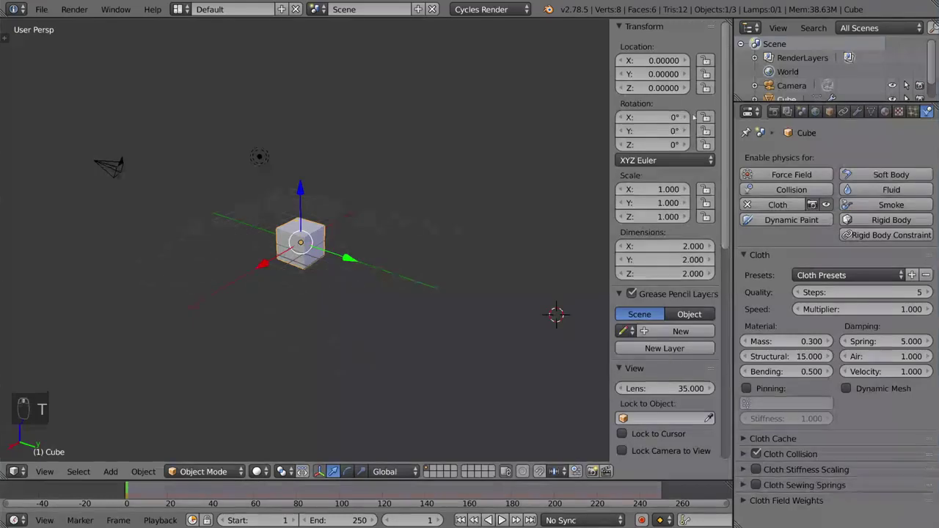
{"action": "left_click", "coordinate": [652, 60]}
{"action": "type", "text": "0.11"}
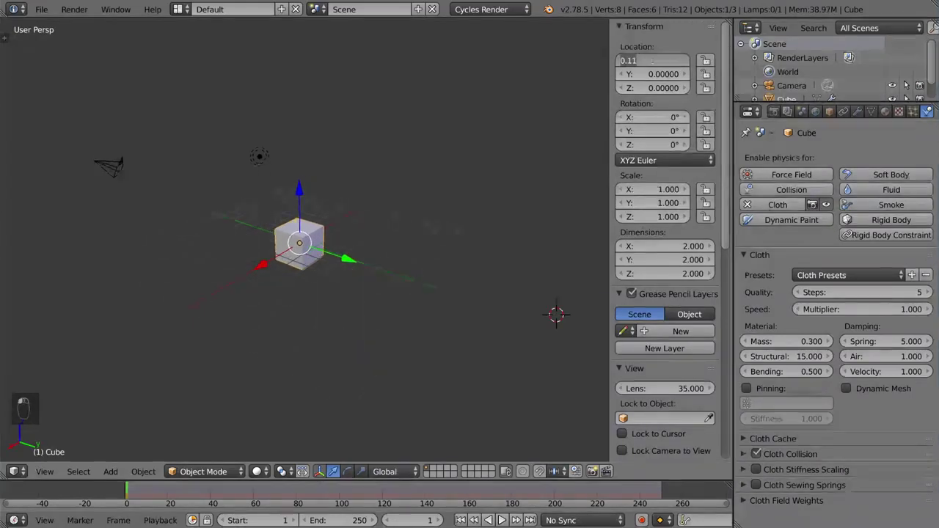
{"action": "key", "text": "Escape"}
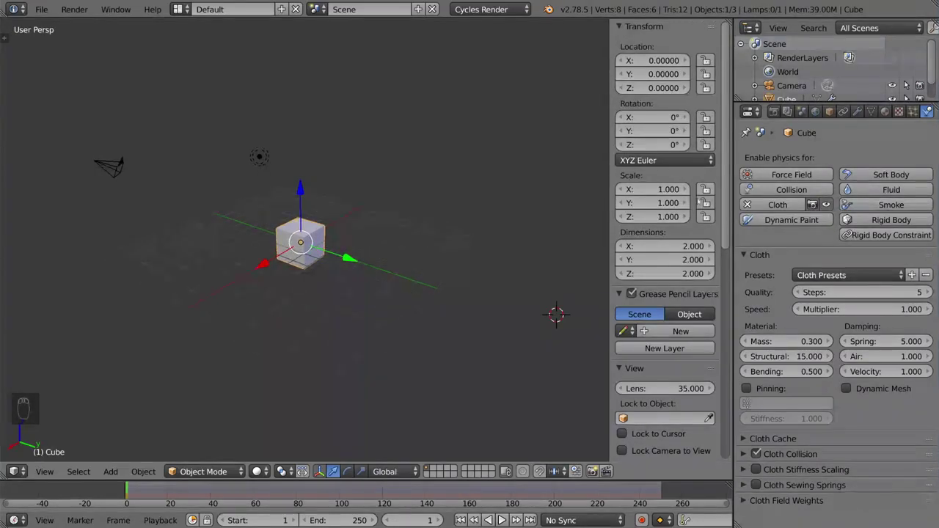
{"action": "scroll", "coordinate": [698, 201], "scroll_direction": "down", "scroll_amount": 3}
{"action": "left_click_drag", "start_coordinate": [698, 200], "coordinate": [715, 200]}
{"action": "key", "text": "Escape"}
Examine the View, 3D Cursor, Item and Display settings of the 3D view, switching Only Render on and back off.
{"action": "scroll", "coordinate": [662, 209], "scroll_direction": "down", "scroll_amount": 8}
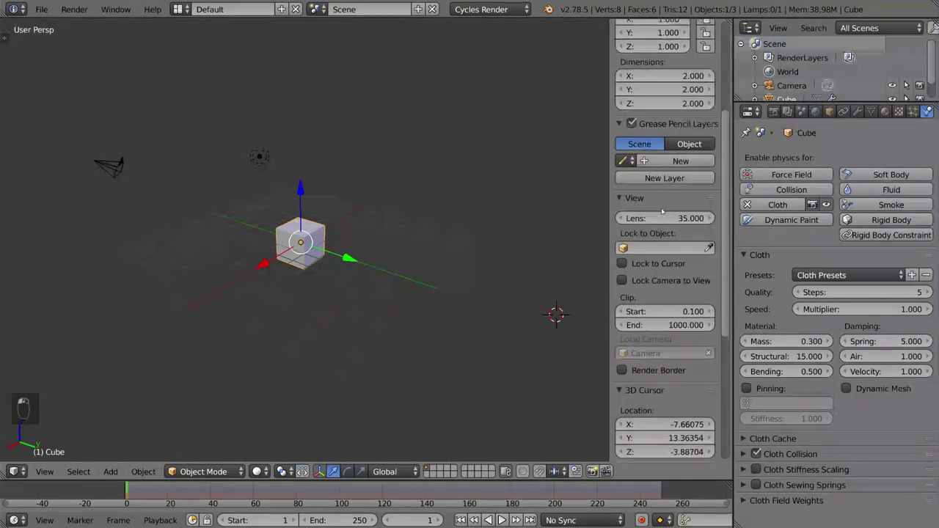
{"action": "scroll", "coordinate": [662, 211], "scroll_direction": "down", "scroll_amount": 3}
{"action": "scroll", "coordinate": [673, 362], "scroll_direction": "down", "scroll_amount": 5}
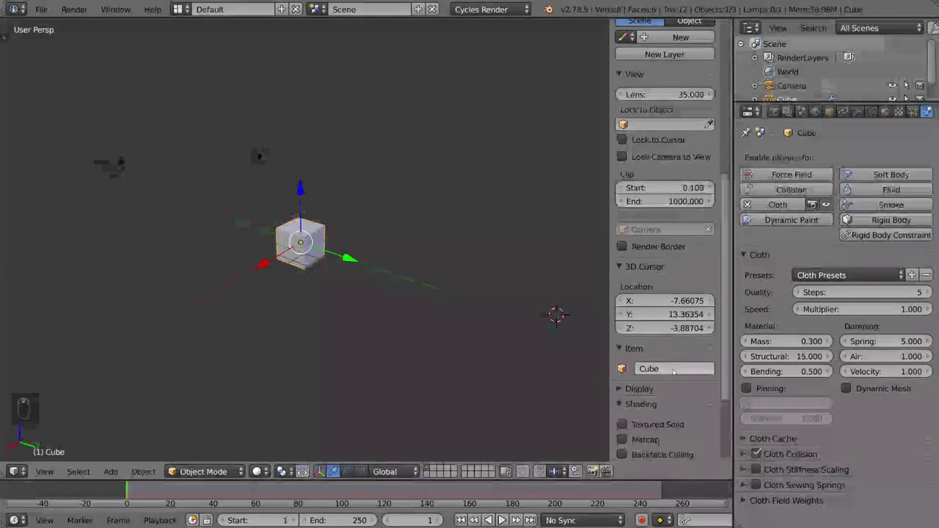
{"action": "scroll", "coordinate": [659, 296], "scroll_direction": "down", "scroll_amount": 6}
{"action": "scroll", "coordinate": [658, 297], "scroll_direction": "down", "scroll_amount": 2}
{"action": "left_click", "coordinate": [653, 286]}
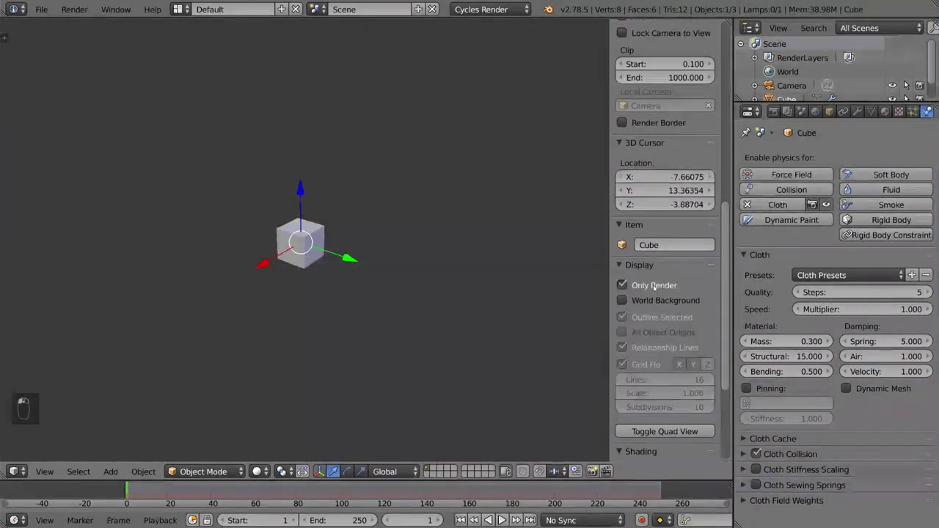
{"action": "left_click", "coordinate": [653, 286]}
{"action": "scroll", "coordinate": [672, 315], "scroll_direction": "down", "scroll_amount": 10}
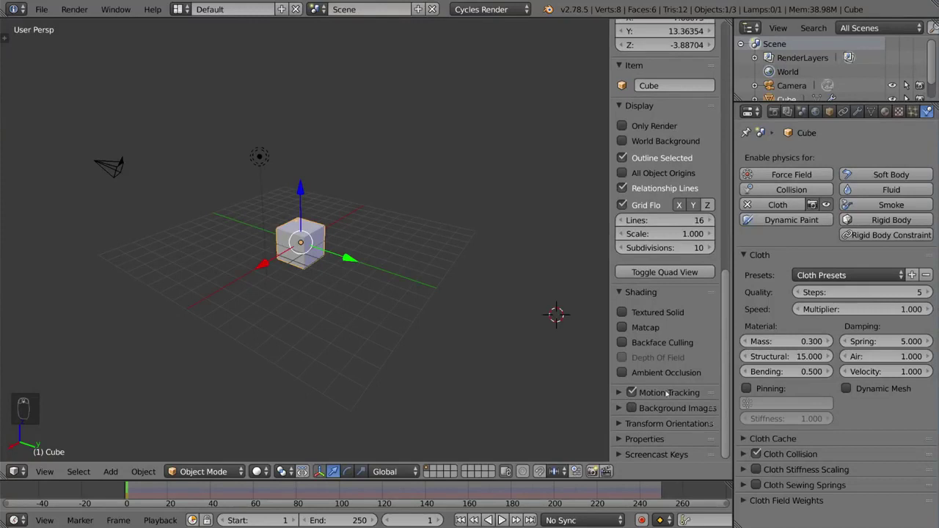
Enable Background Images for the 3D view and add an image entry.
{"action": "left_click", "coordinate": [651, 413]}
{"action": "scroll", "coordinate": [641, 388], "scroll_direction": "down", "scroll_amount": 1}
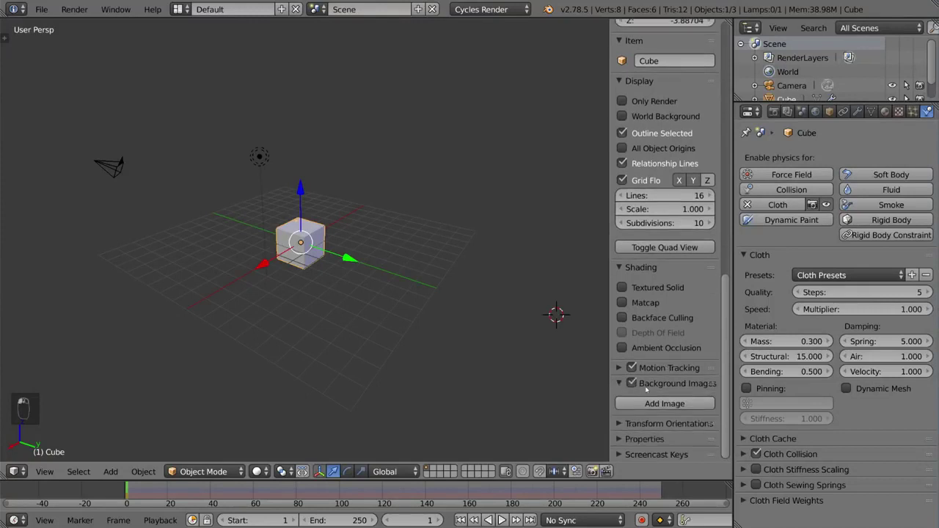
{"action": "left_click", "coordinate": [665, 403]}
{"action": "scroll", "coordinate": [666, 402], "scroll_direction": "down", "scroll_amount": 5}
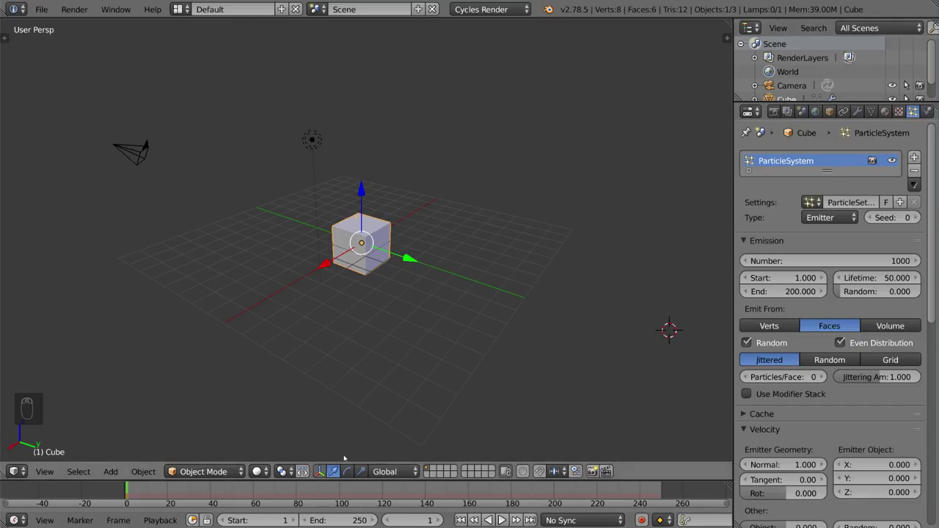
Play the animation to preview the cube's particles, and scrub back along the timeline during playback.
{"action": "mouse_move", "coordinate": [363, 489]}
{"action": "middle_mouse_down"}
{"action": "mouse_move", "coordinate": [396, 490]}
{"action": "mouse_move", "coordinate": [327, 490]}
{"action": "mouse_move", "coordinate": [422, 492]}
{"action": "middle_mouse_up"}
{"action": "middle_click_drag", "start_coordinate": [322, 498], "coordinate": [293, 498]}
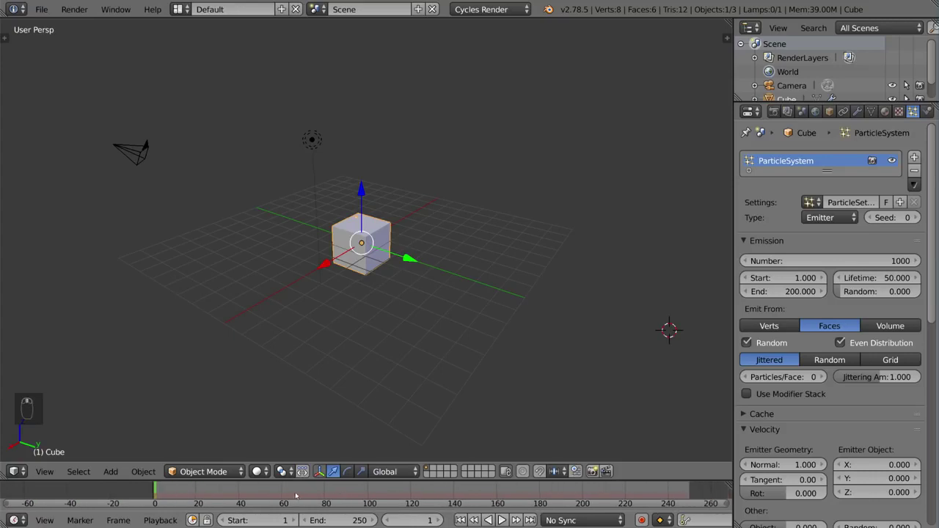
{"action": "key", "text": "alt+a"}
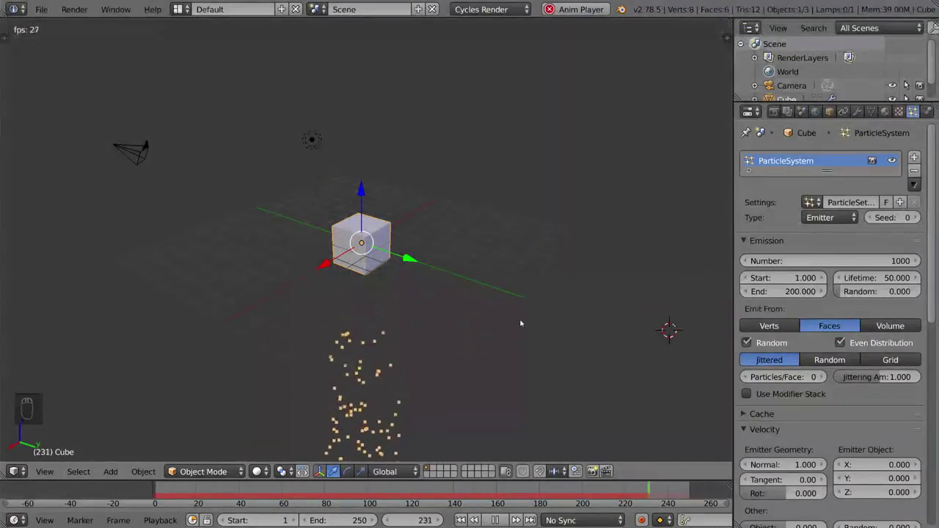
{"action": "key", "text": "alt+a"}
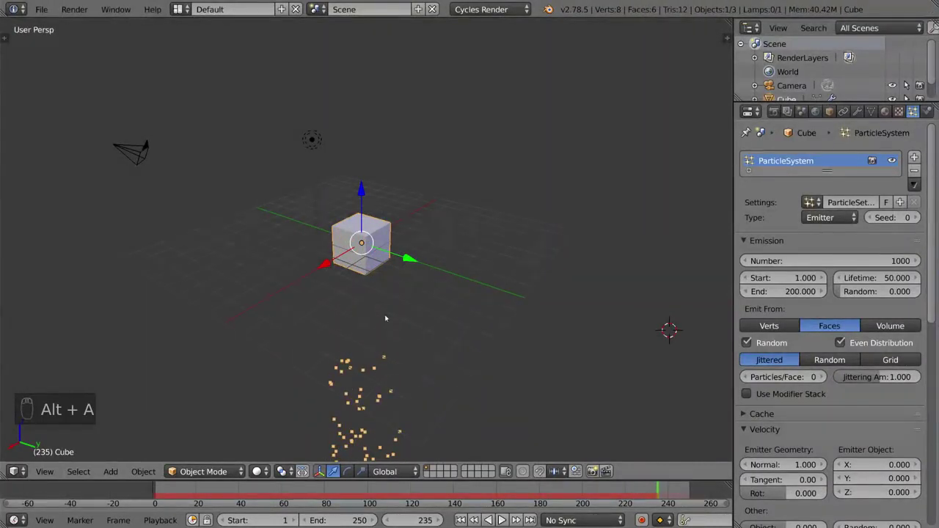
{"action": "key", "text": "alt+a"}
{"action": "left_click", "coordinate": [580, 495]}
{"action": "left_click_drag", "start_coordinate": [592, 495], "coordinate": [506, 495]}
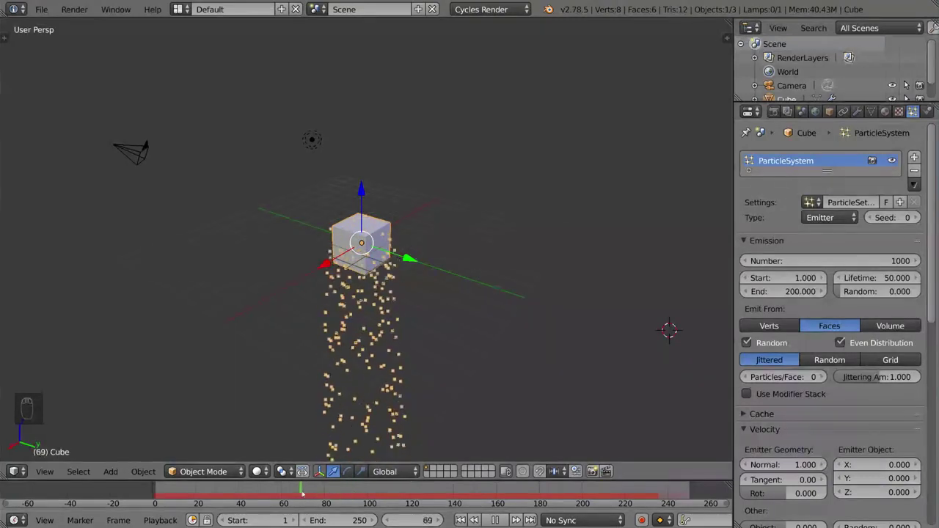
{"action": "key", "text": "alt+a"}
Jump to the first and last frames, and play the particle animation alternately forward and in reverse.
{"action": "key", "text": "shift+Left"}
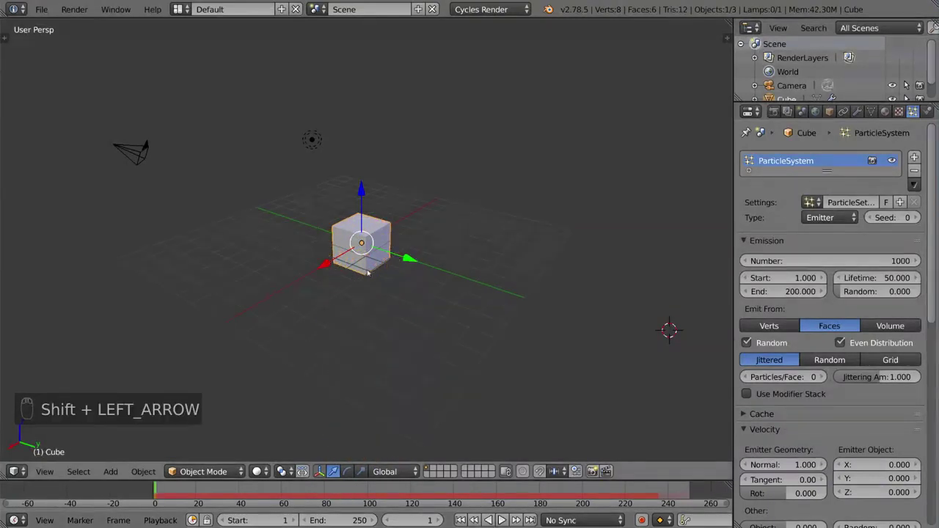
{"action": "key", "text": "shift+Right"}
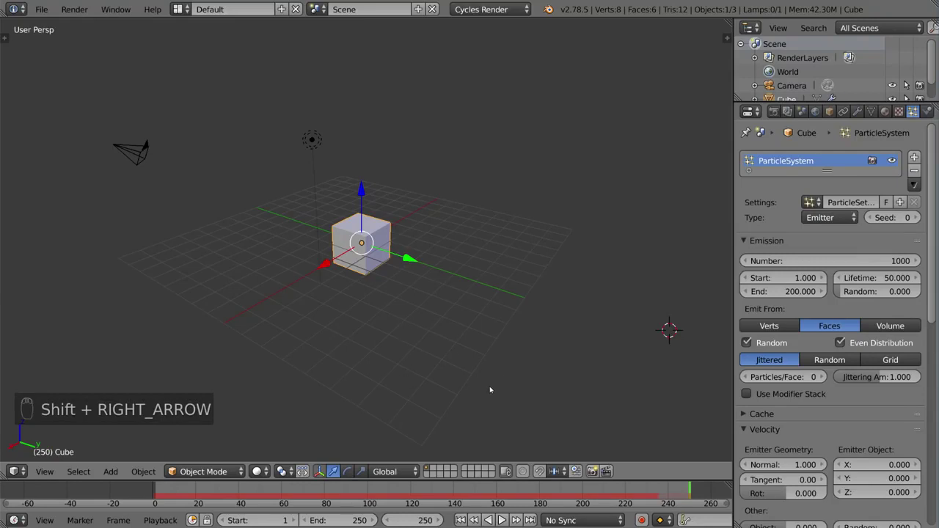
{"action": "key", "text": "alt+a"}
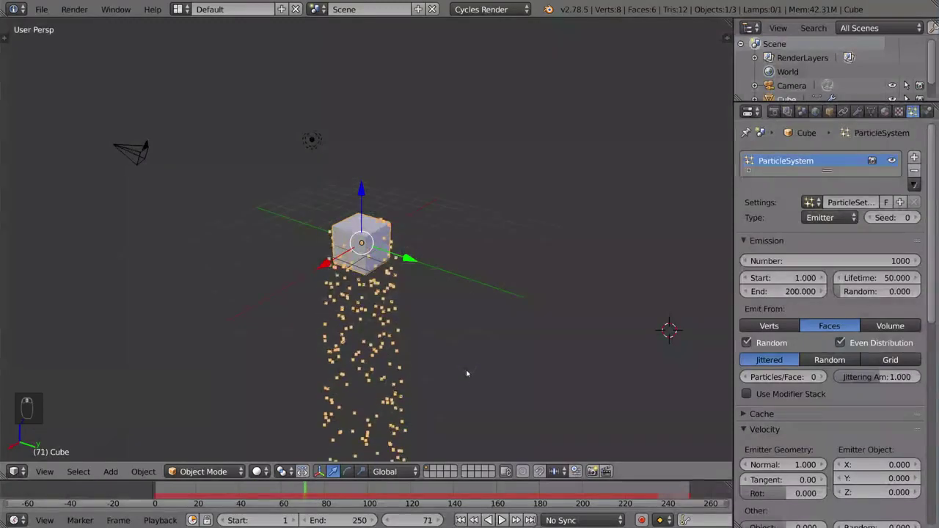
{"action": "key", "text": "shift+alt+a"}
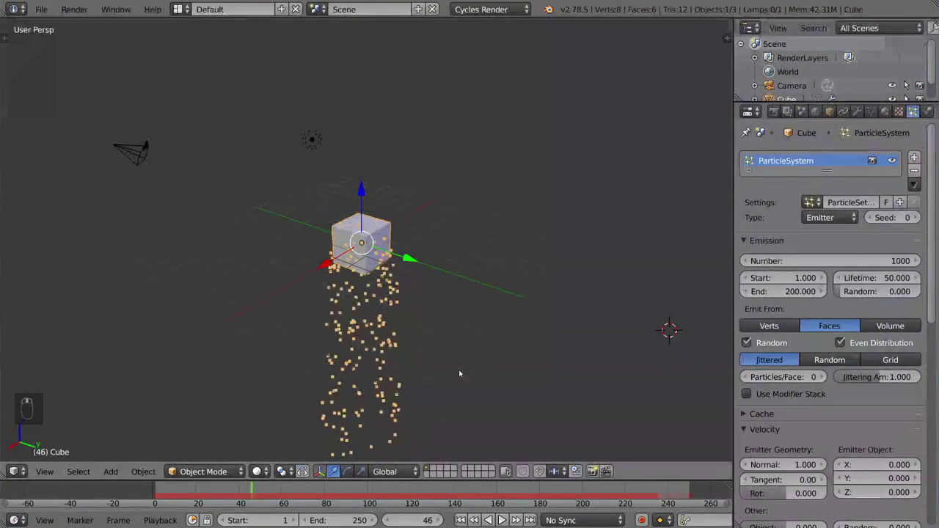
{"action": "key", "text": "alt+a"}
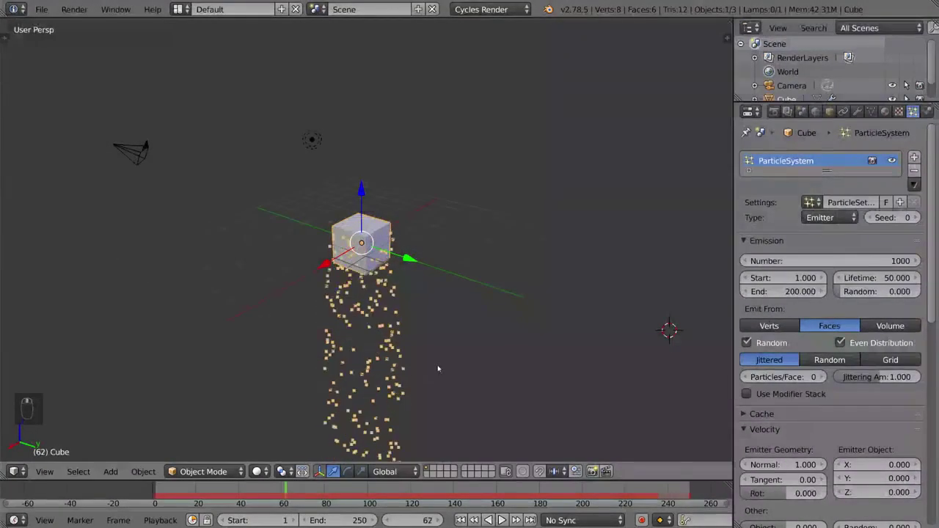
{"action": "key", "text": "shift+alt+a"}
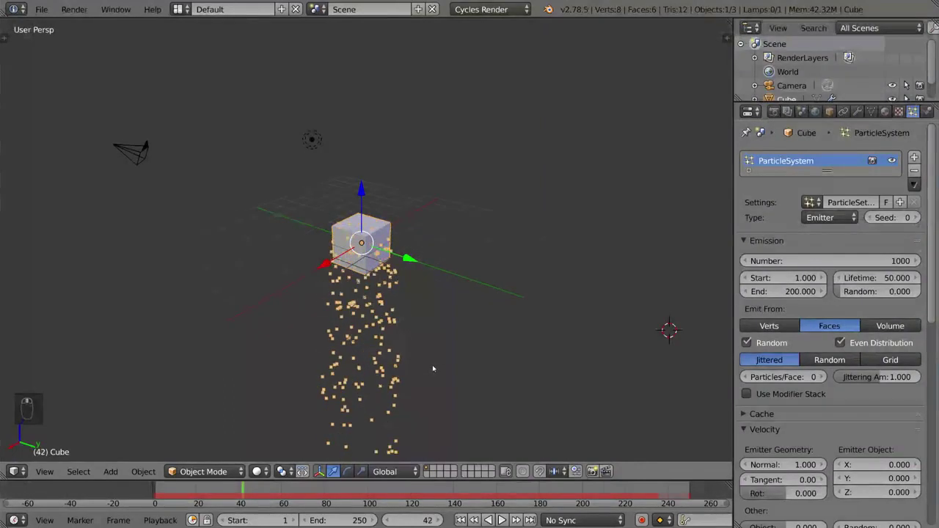
{"action": "key", "text": "alt+a"}
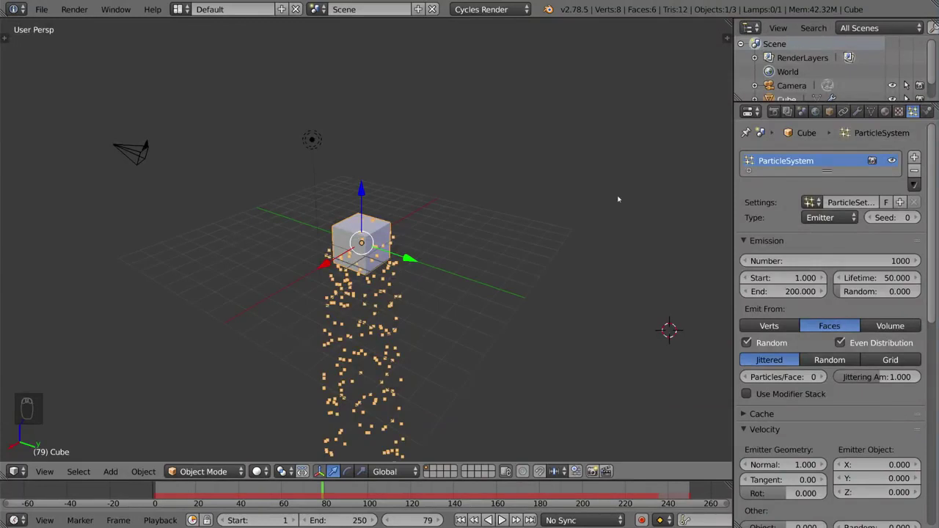
Look through the scene hierarchy in the Outliner, expanding and collapsing the Cube's contents, and select the Cube.
{"action": "scroll", "coordinate": [851, 66], "scroll_direction": "down", "scroll_amount": 2}
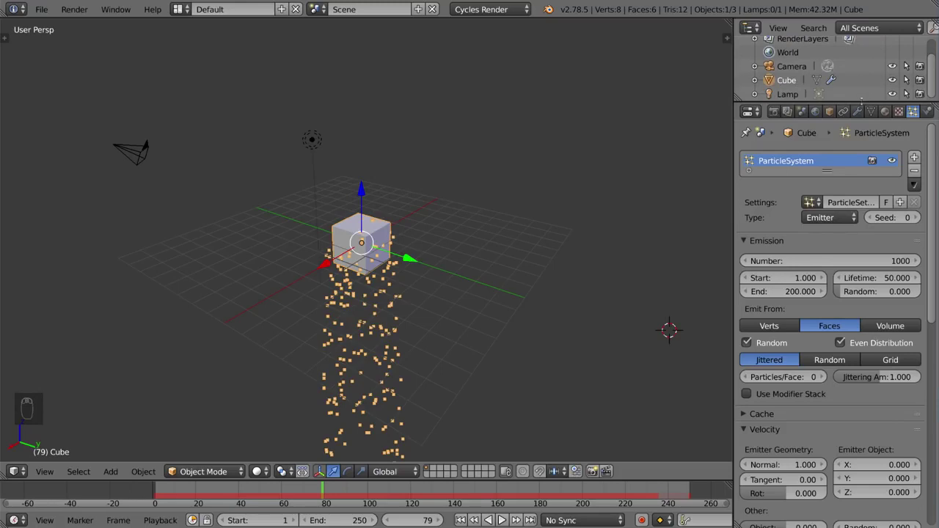
{"action": "left_click", "coordinate": [755, 80]}
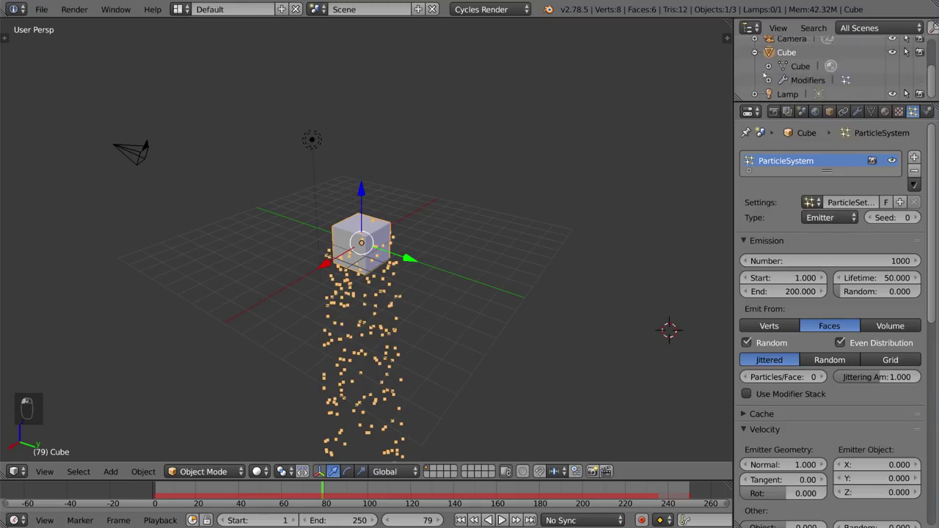
{"action": "scroll", "coordinate": [763, 58], "scroll_direction": "up", "scroll_amount": 3}
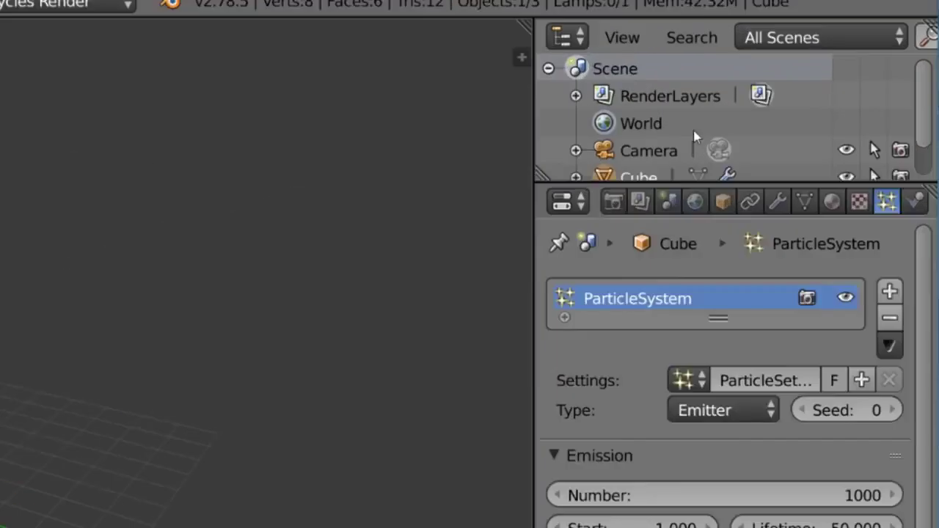
{"action": "scroll", "coordinate": [807, 72], "scroll_direction": "down", "scroll_amount": 1}
{"action": "left_click", "coordinate": [807, 72]}
{"action": "scroll", "coordinate": [807, 74], "scroll_direction": "down", "scroll_amount": 1}
{"action": "left_click", "coordinate": [790, 82]}
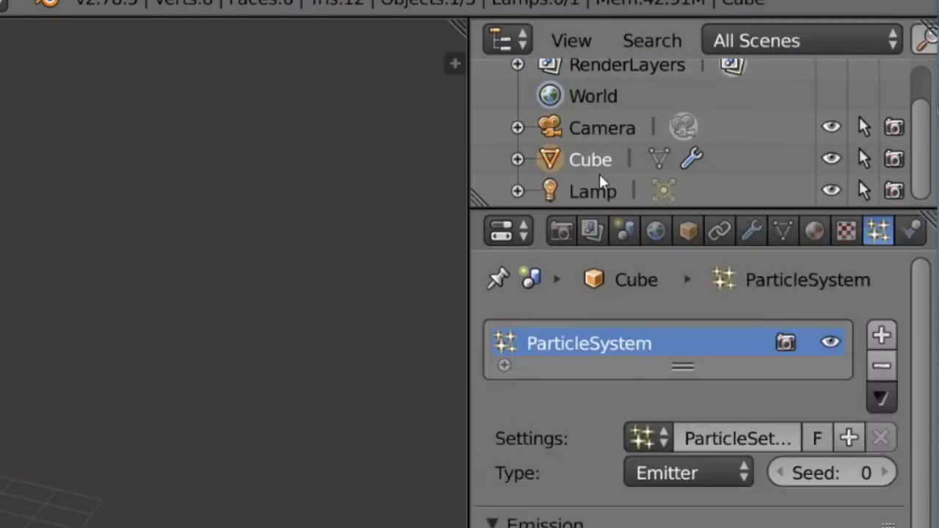
Select the Lamp, Cube and Camera alternately from the Outliner's object list, ending with the Camera selected.
{"action": "left_click", "coordinate": [601, 189]}
{"action": "left_click", "coordinate": [599, 154]}
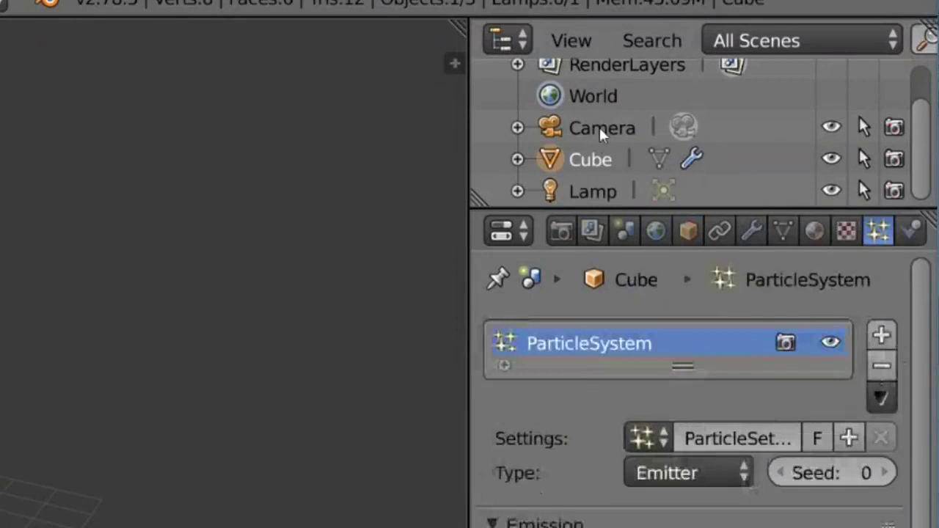
{"action": "left_click", "coordinate": [600, 129]}
{"action": "left_click", "coordinate": [598, 161]}
{"action": "left_click", "coordinate": [600, 189]}
{"action": "left_click", "coordinate": [608, 154]}
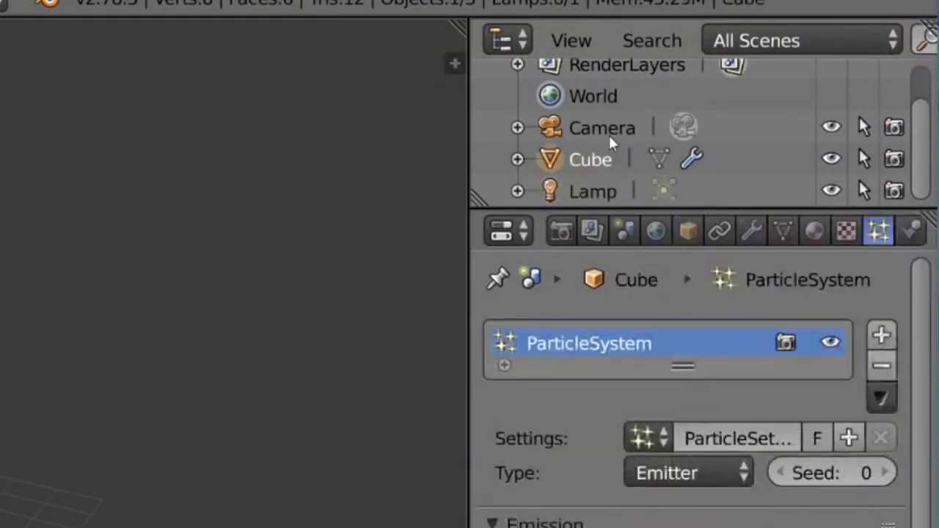
{"action": "left_click", "coordinate": [606, 132]}
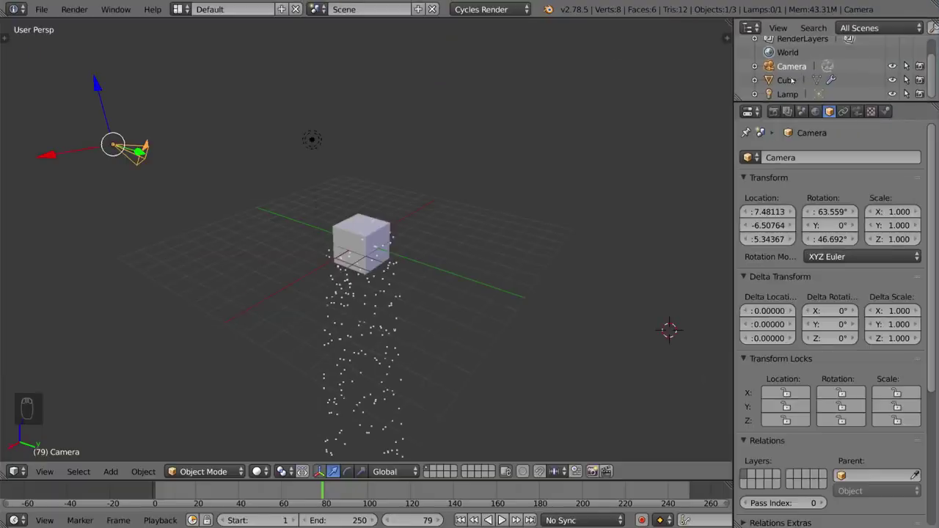
{"action": "left_click", "coordinate": [787, 80]}
{"action": "left_click", "coordinate": [787, 95]}
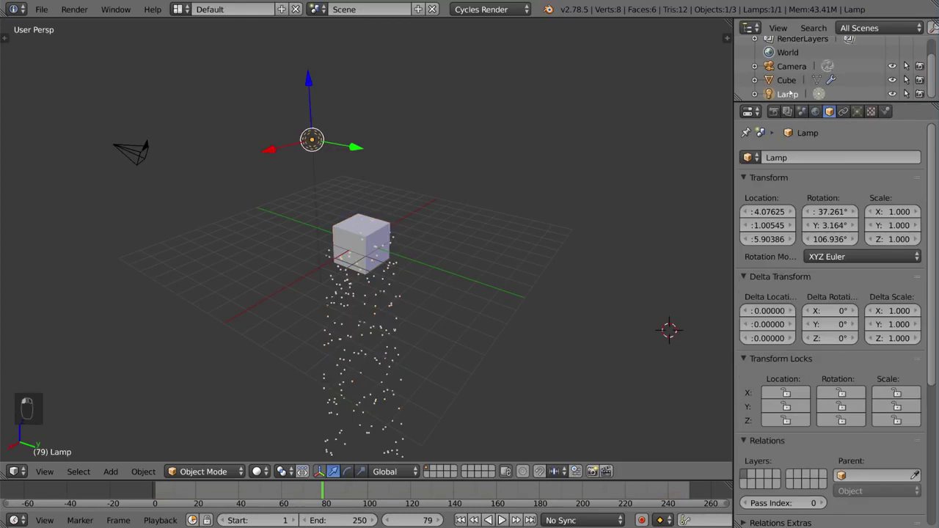
{"action": "left_click", "coordinate": [786, 80]}
{"action": "left_click", "coordinate": [791, 66]}
{"action": "left_click", "coordinate": [786, 80]}
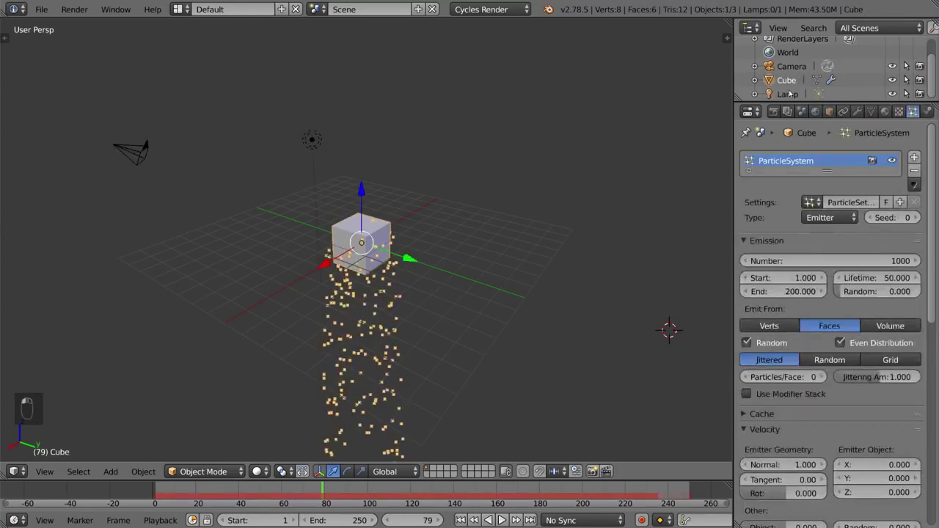
{"action": "left_click", "coordinate": [787, 94]}
{"action": "left_click", "coordinate": [786, 80]}
{"action": "left_click", "coordinate": [790, 66]}
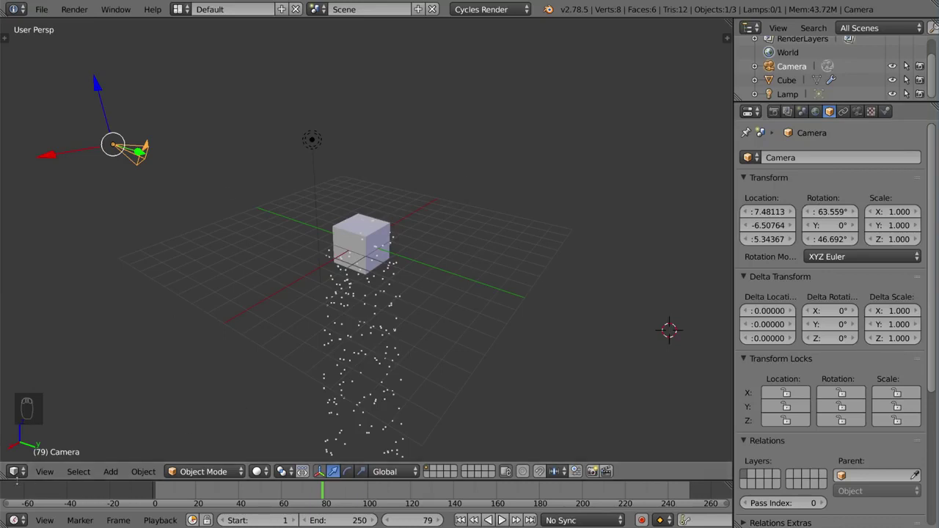
Enlarge the timeline upward, widen the Outliner and Properties editors, and extend the Outliner downward to show its full object list.
{"action": "left_click_drag", "start_coordinate": [7, 480], "coordinate": [725, 404]}
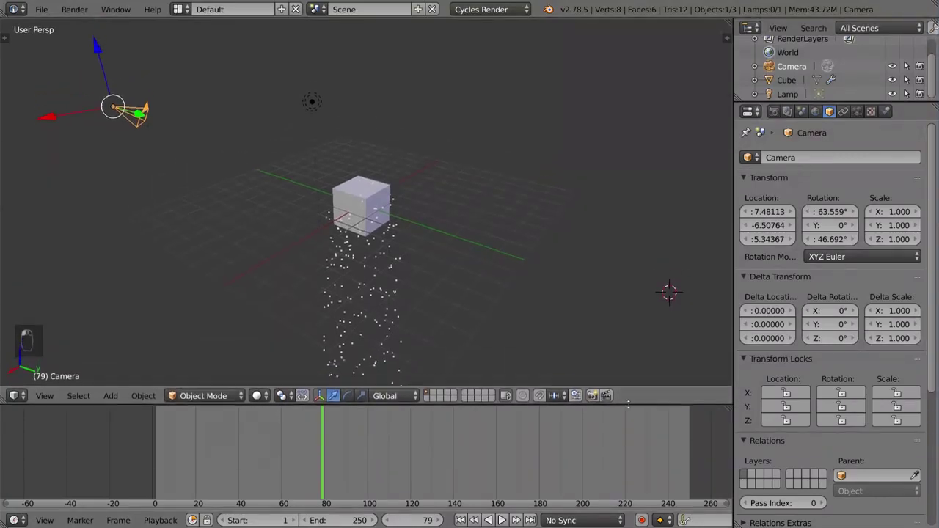
{"action": "left_click_drag", "start_coordinate": [732, 320], "coordinate": [666, 320]}
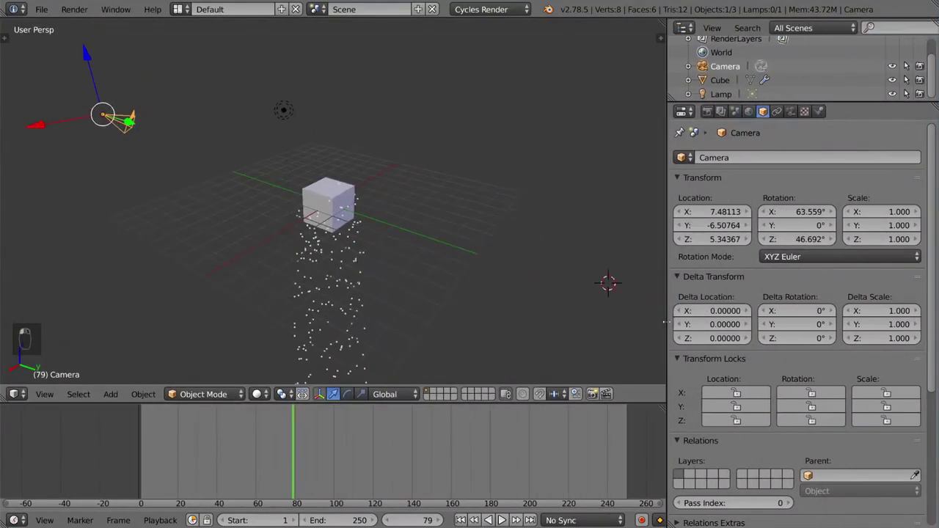
{"action": "left_click_drag", "start_coordinate": [835, 102], "coordinate": [834, 148]}
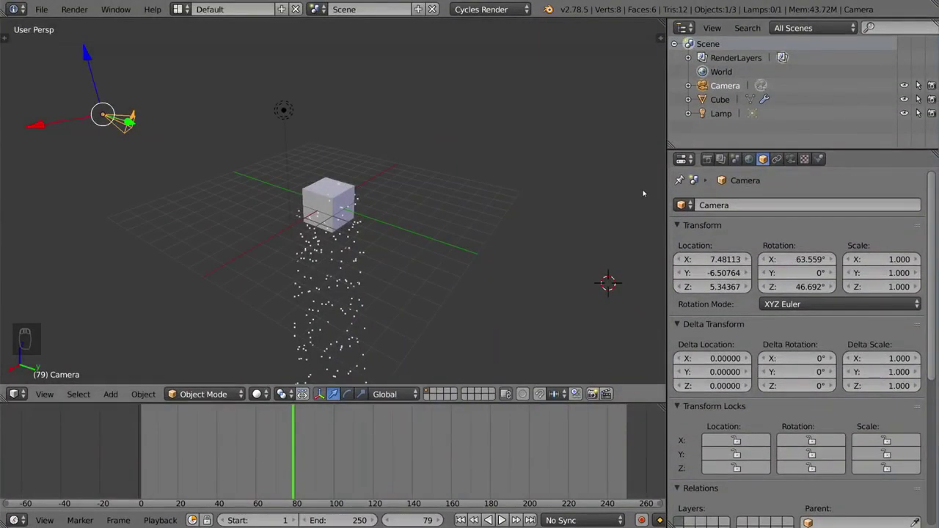
Show the 3D view's properties region and tool shelf, and resize both so they end up as narrow columns.
{"action": "key", "text": "n"}
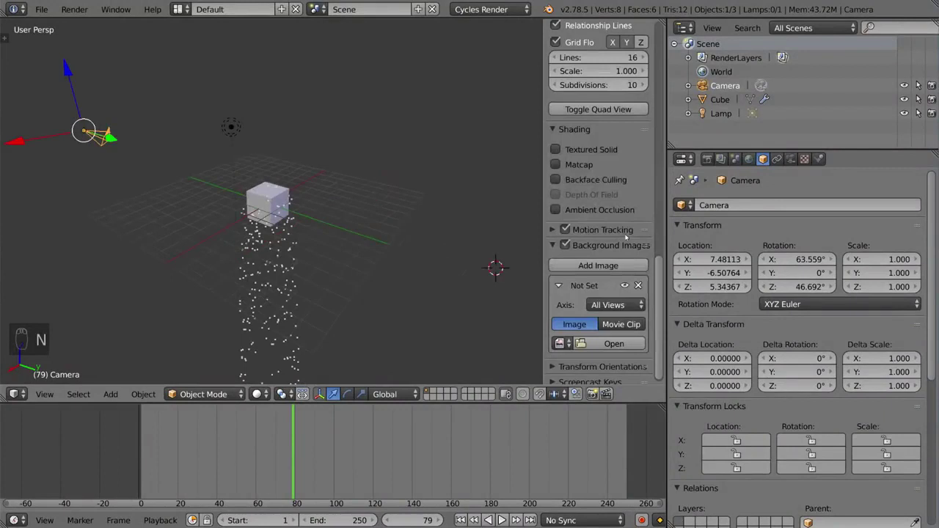
{"action": "left_click_drag", "start_coordinate": [548, 235], "coordinate": [506, 235]}
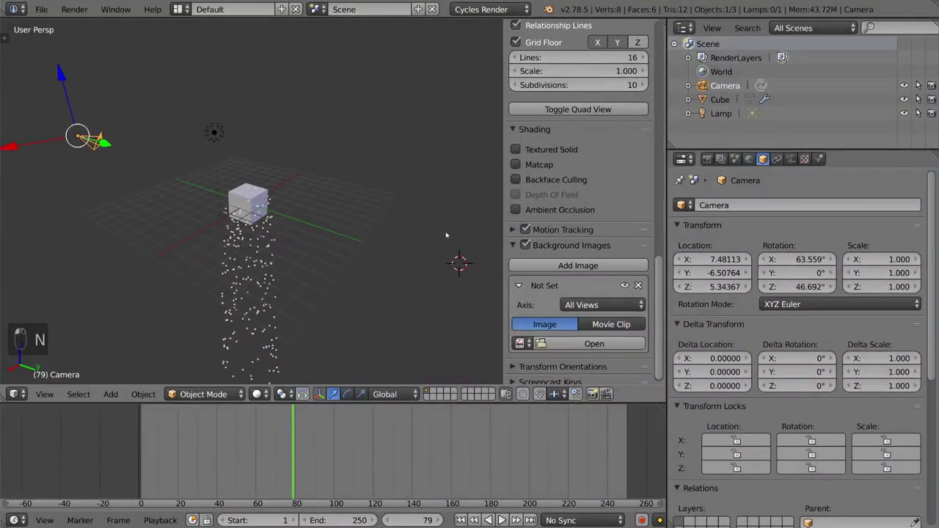
{"action": "key", "text": "t"}
{"action": "left_click_drag", "start_coordinate": [107, 234], "coordinate": [66, 234]}
{"action": "left_click_drag", "start_coordinate": [506, 235], "coordinate": [596, 235]}
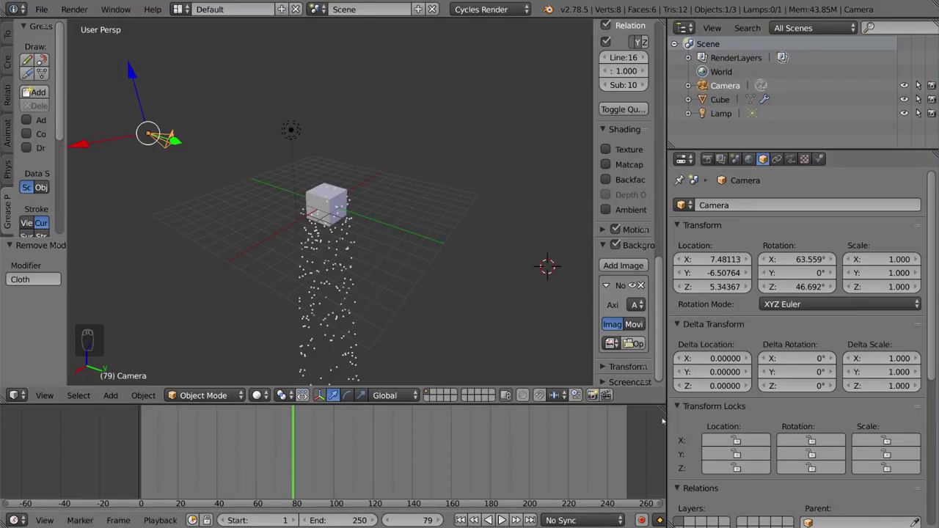
Split the timeline area into two side by side, and change the new area's editor type to 3D View.
{"action": "left_click_drag", "start_coordinate": [662, 407], "coordinate": [413, 423]}
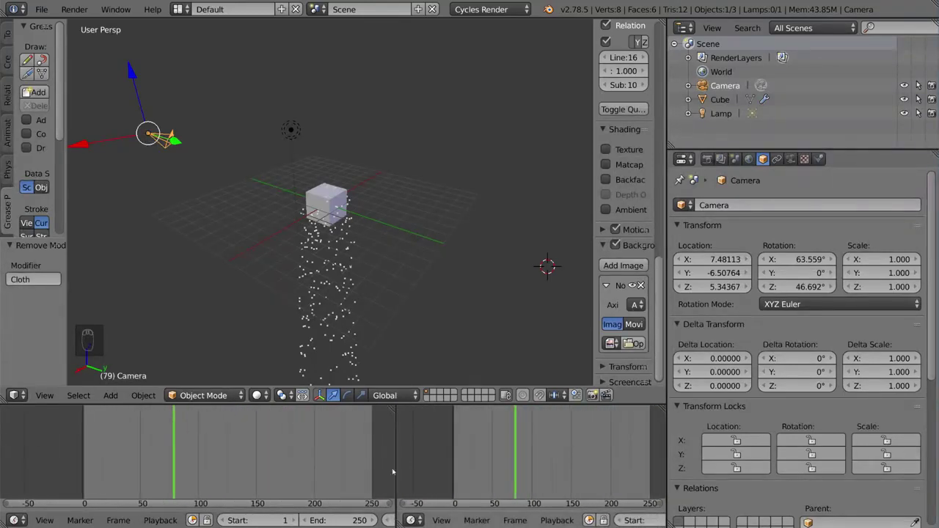
{"action": "mouse_move", "coordinate": [394, 471]}
{"action": "left_mouse_down"}
{"action": "mouse_move", "coordinate": [321, 477]}
{"action": "mouse_move", "coordinate": [440, 476]}
{"action": "mouse_move", "coordinate": [396, 477]}
{"action": "left_mouse_up"}
{"action": "left_click", "coordinate": [411, 520]}
{"action": "key", "text": "Escape"}
{"action": "left_click", "coordinate": [414, 519]}
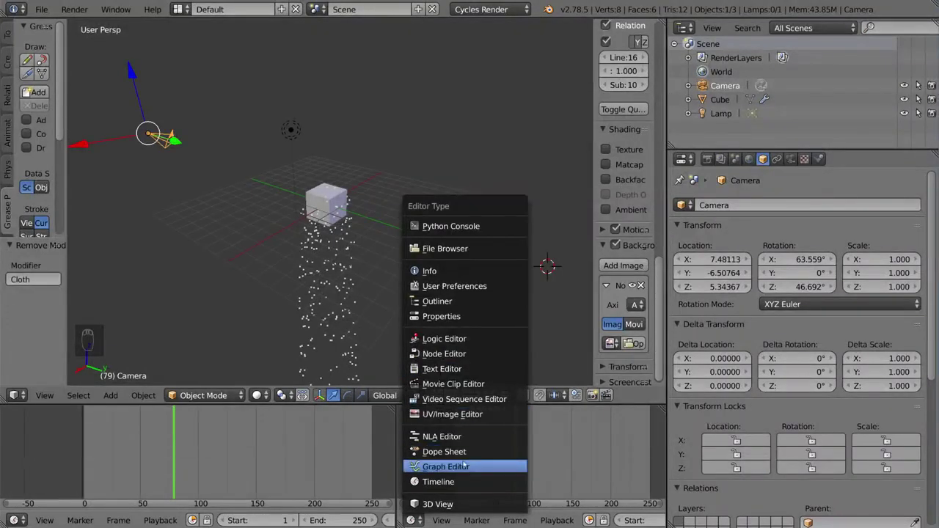
{"action": "left_click", "coordinate": [451, 504]}
{"action": "middle_click_drag", "start_coordinate": [553, 472], "coordinate": [528, 469]}
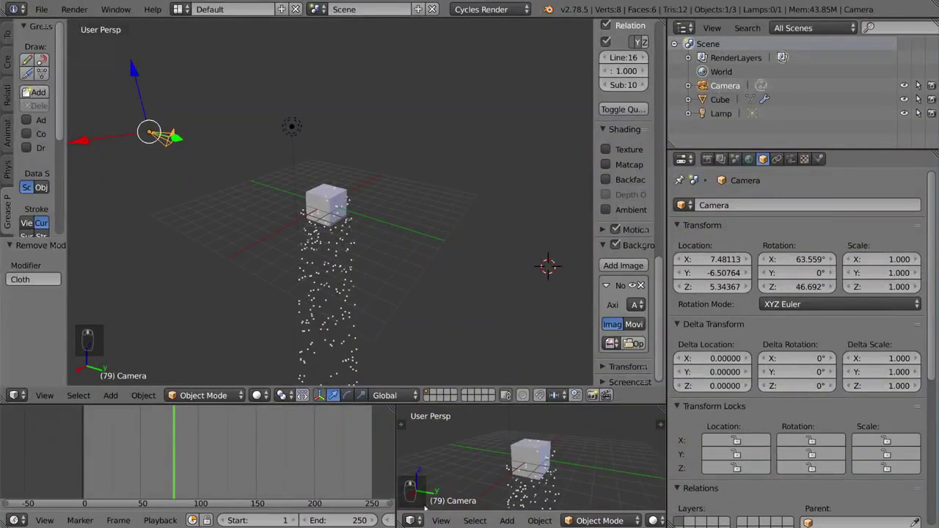
Switch the new area beside the timeline to the Outliner, and merge it back into the timeline area.
{"action": "left_click", "coordinate": [410, 520]}
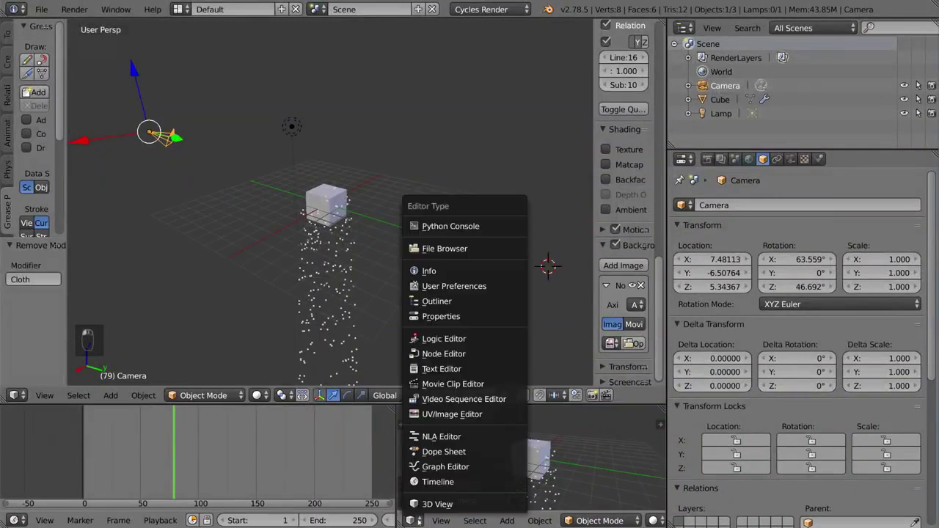
{"action": "left_click", "coordinate": [440, 300]}
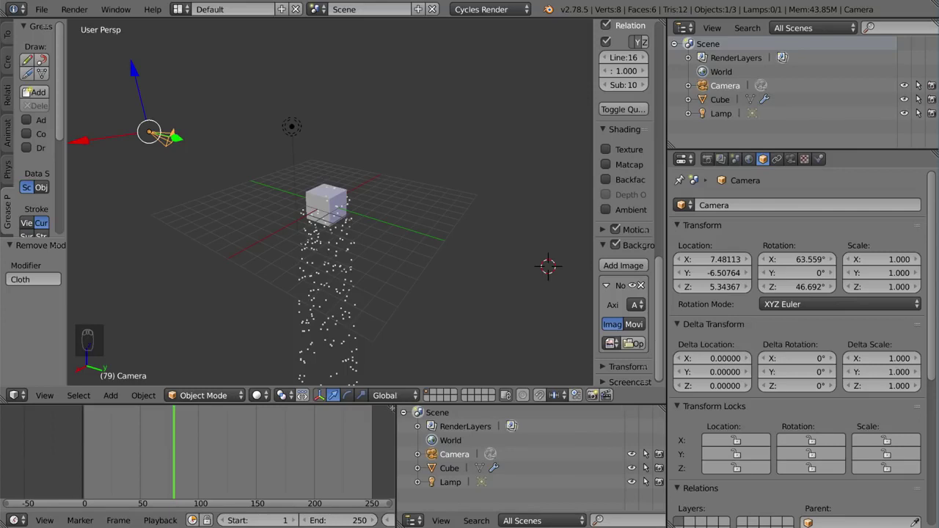
{"action": "left_click_drag", "start_coordinate": [394, 408], "coordinate": [396, 410]}
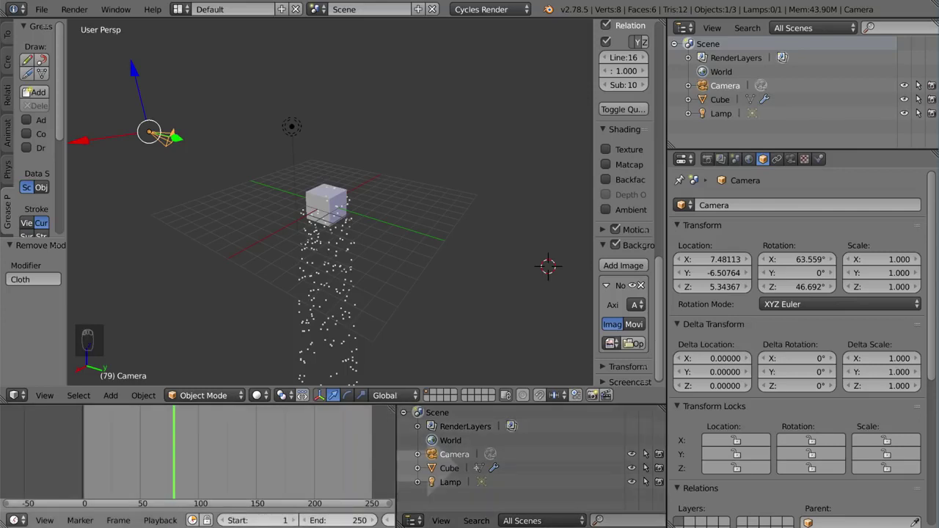
{"action": "left_click_drag", "start_coordinate": [432, 467], "coordinate": [608, 450]}
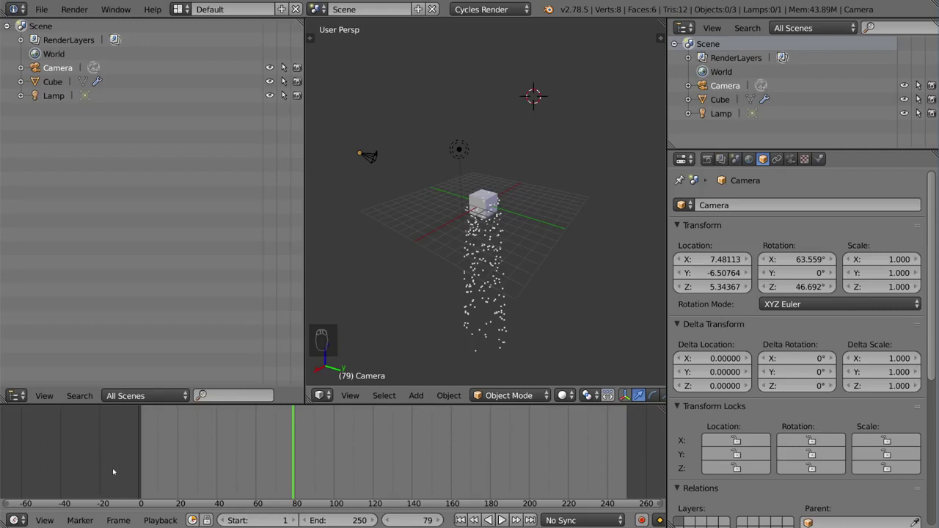
Split the timeline area into two stacked timelines, and merge them back into a single one.
{"action": "left_click_drag", "start_coordinate": [6, 522], "coordinate": [374, 484]}
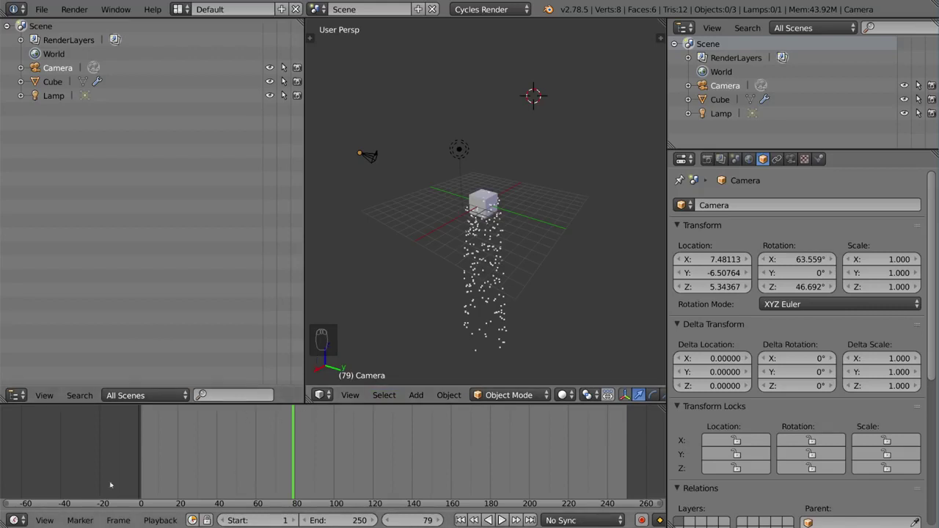
{"action": "left_click_drag", "start_coordinate": [4, 523], "coordinate": [122, 466]}
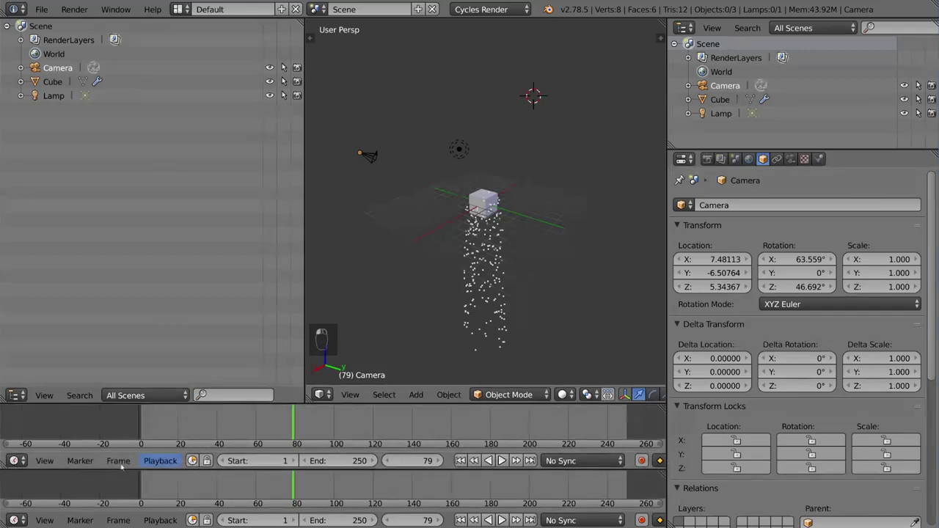
{"action": "left_click_drag", "start_coordinate": [4, 470], "coordinate": [33, 503]}
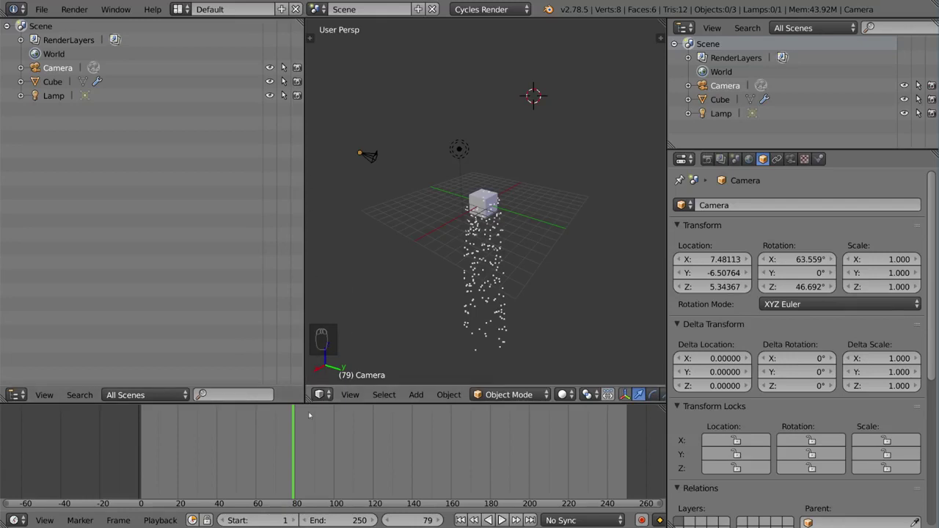
Expand the 3D view over the Outliner area beside it and over the timeline below it.
{"action": "left_click_drag", "start_coordinate": [308, 400], "coordinate": [230, 396]}
{"action": "left_click_drag", "start_coordinate": [176, 258], "coordinate": [176, 229]}
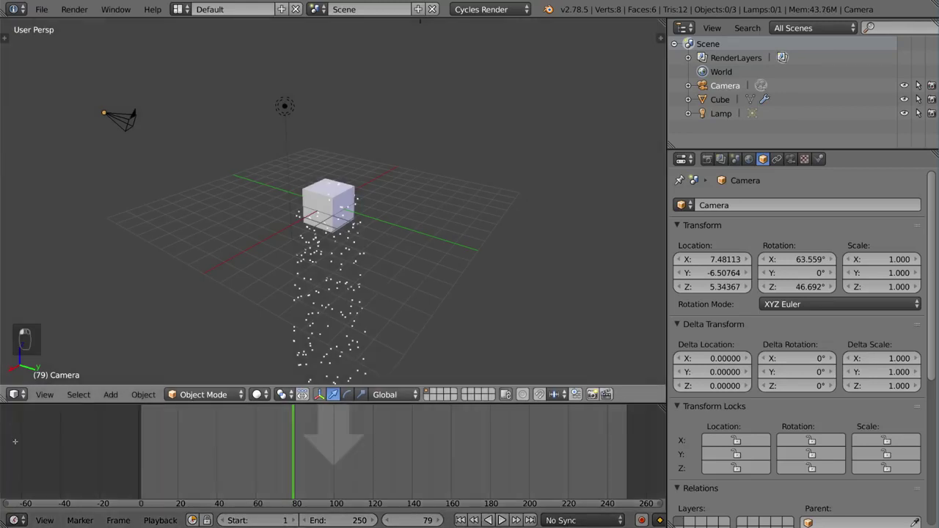
{"action": "left_click_drag", "start_coordinate": [14, 440], "coordinate": [16, 444]}
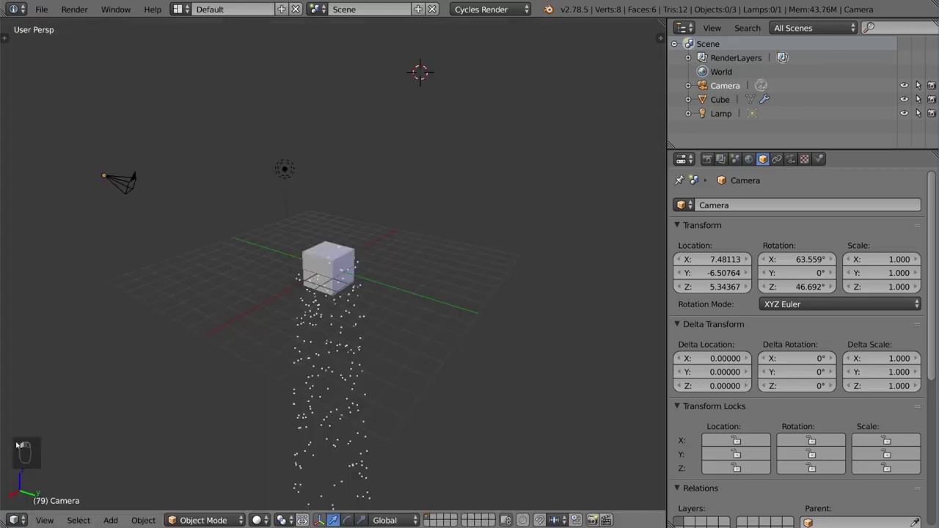